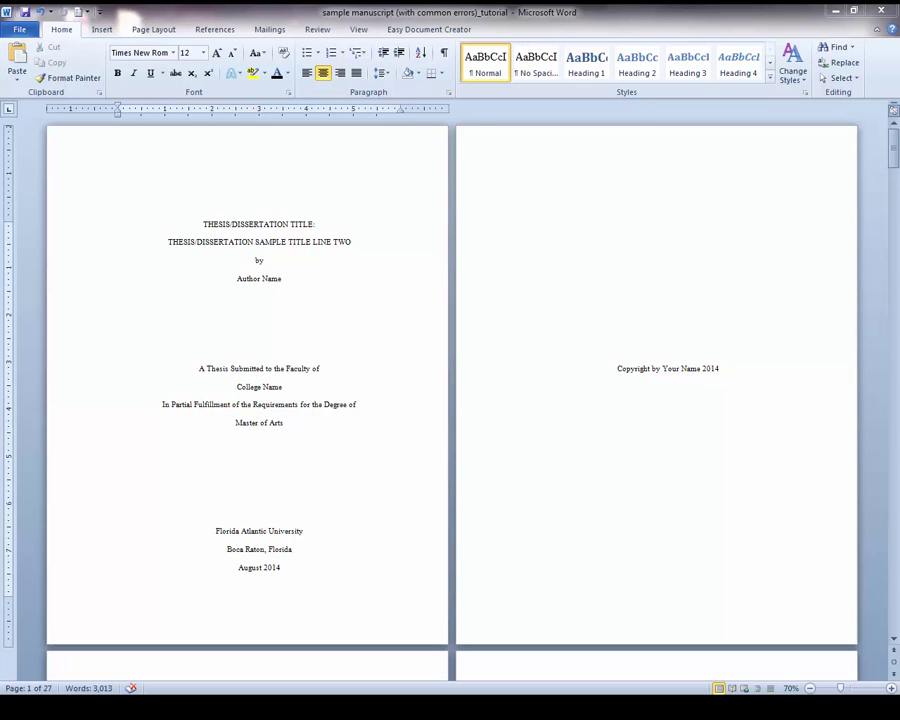
# Step: Switch from the Word manuscript to the thesis guidelines PDF in Adobe Acrobat
pyautogui.hotkey('alt', 'Tab')
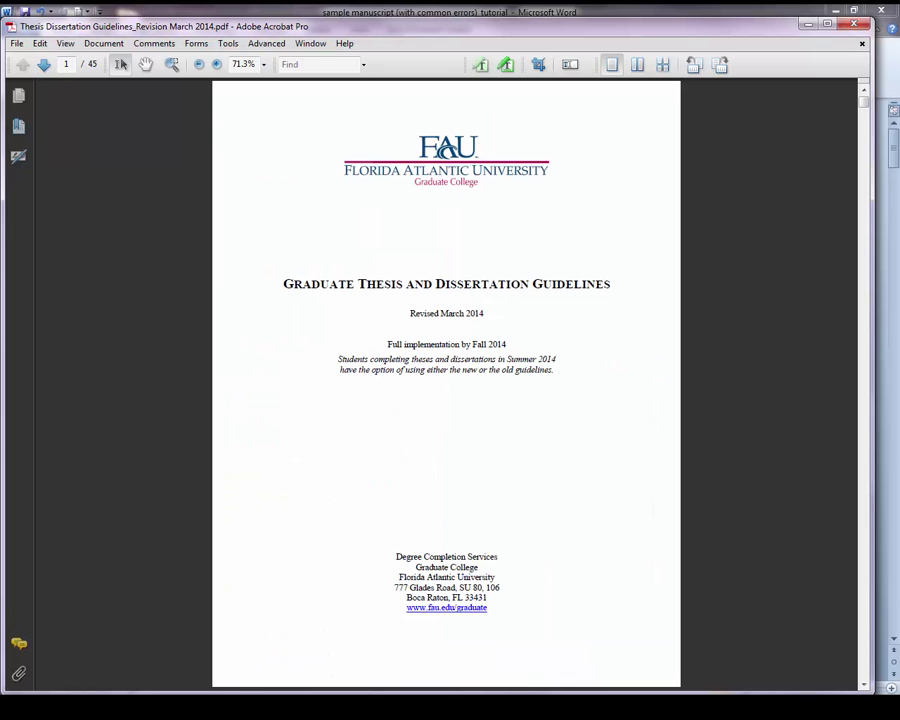
# Step: Jump to page 17 of the guidelines, the Manuscript Layout chart
pyautogui.click(69, 66)
pyautogui.write('17')
pyautogui.press('Return')
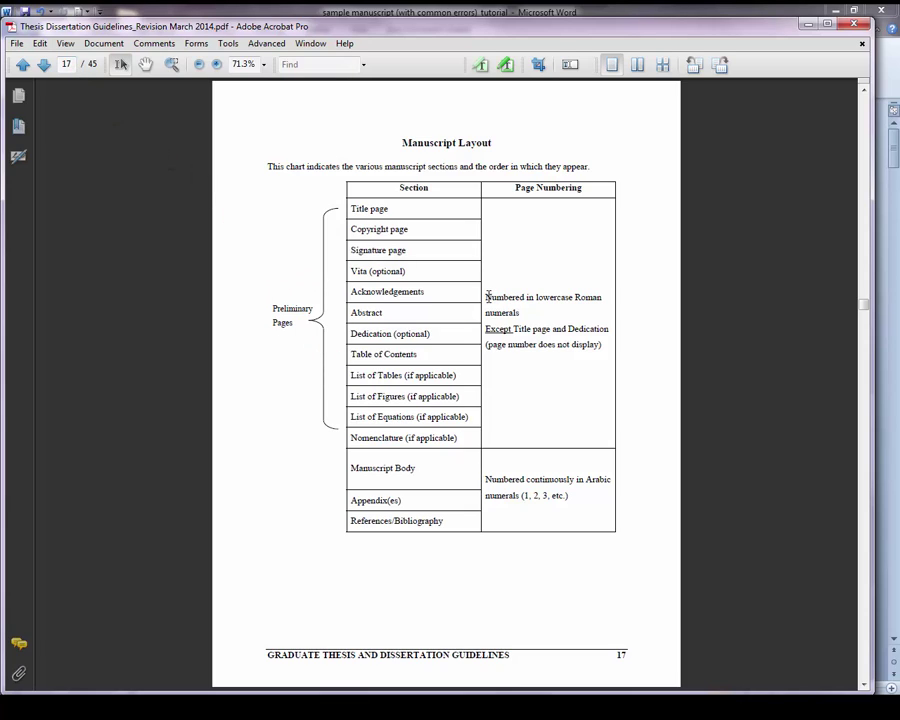
# Step: Highlight the lowercase Roman and Arabic numbering rules, then minimize Acrobat
pyautogui.moveTo(486, 297); pyautogui.dragTo(508, 310)
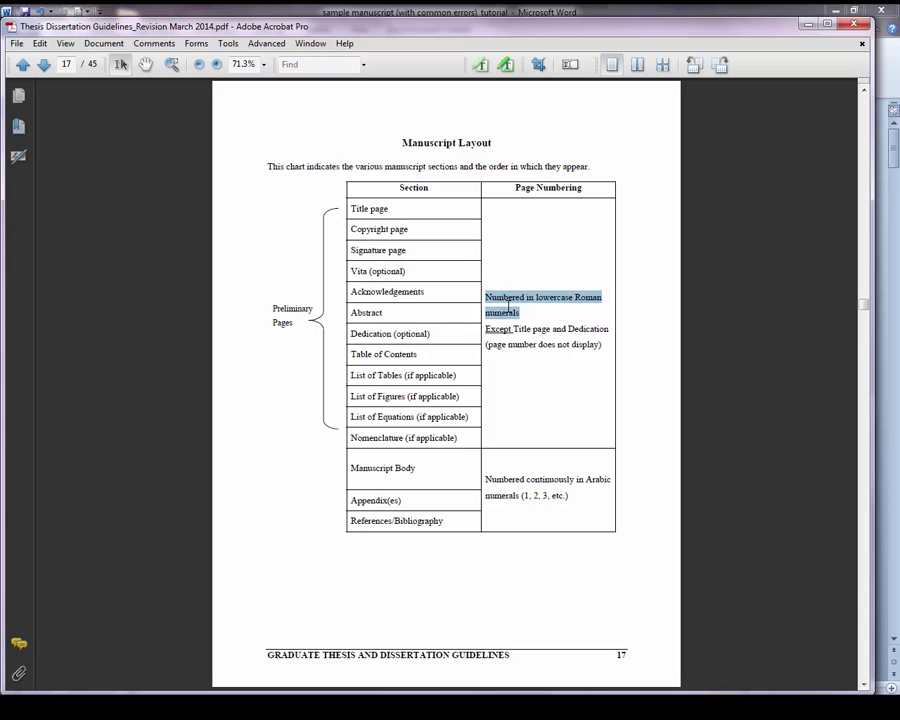
pyautogui.click(349, 467)
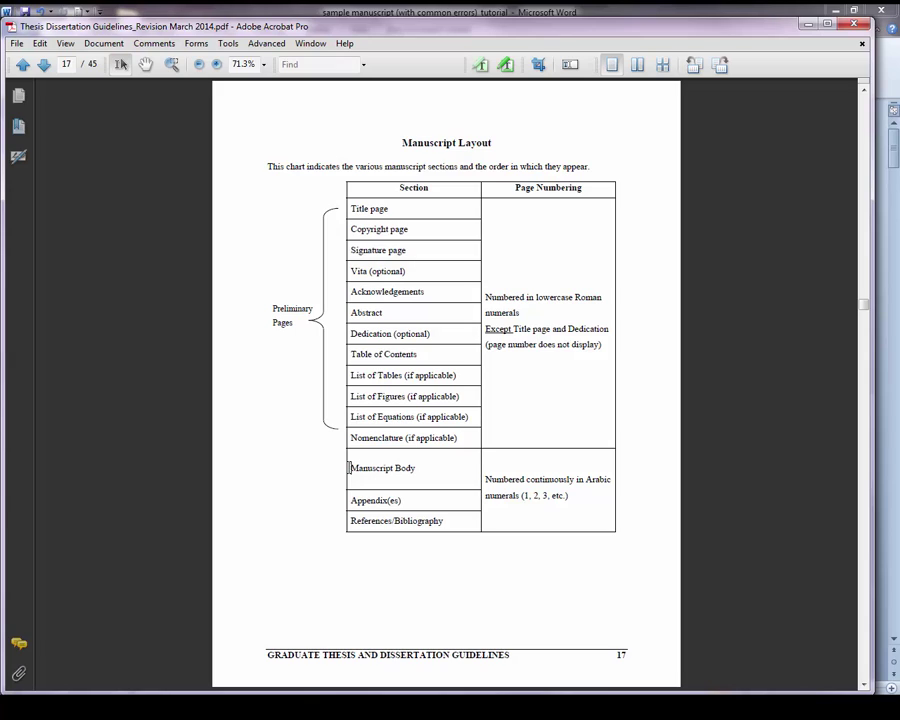
pyautogui.moveTo(349, 467); pyautogui.dragTo(595, 481)
pyautogui.click(486, 479)
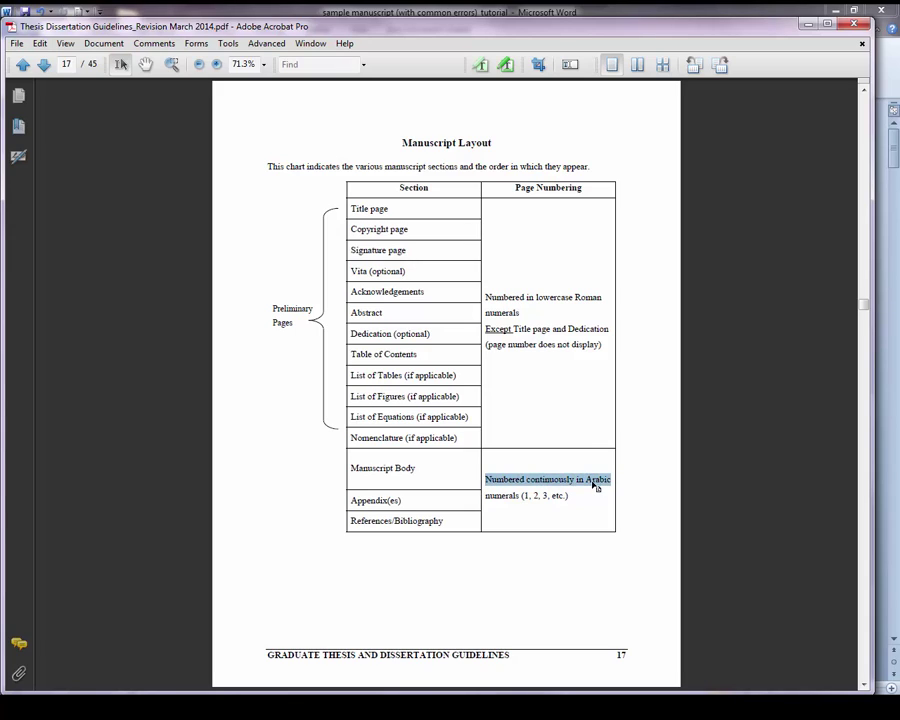
pyautogui.click(371, 467)
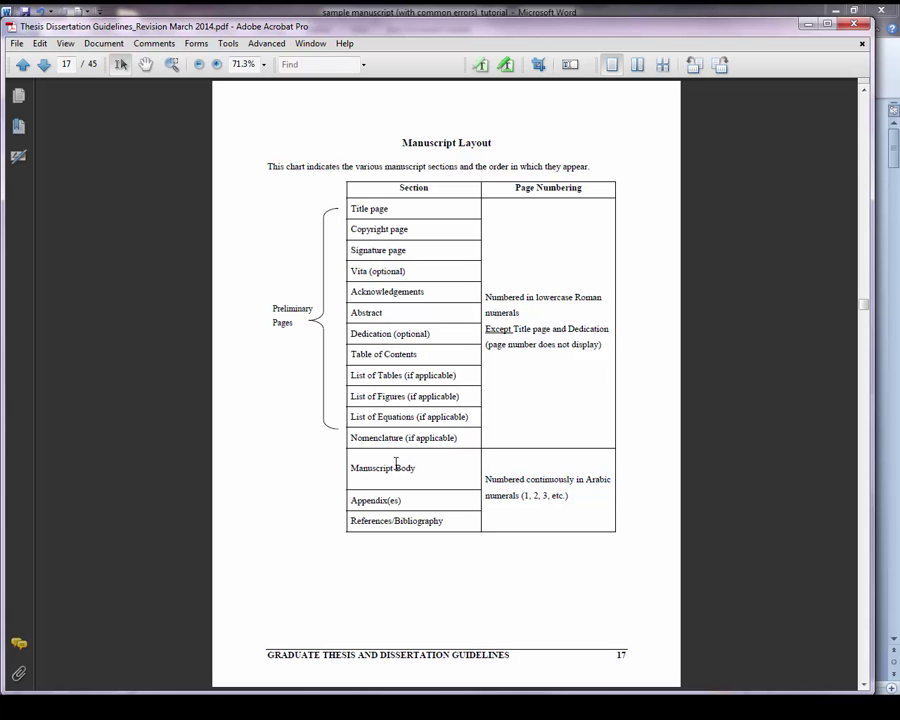
pyautogui.click(806, 23)
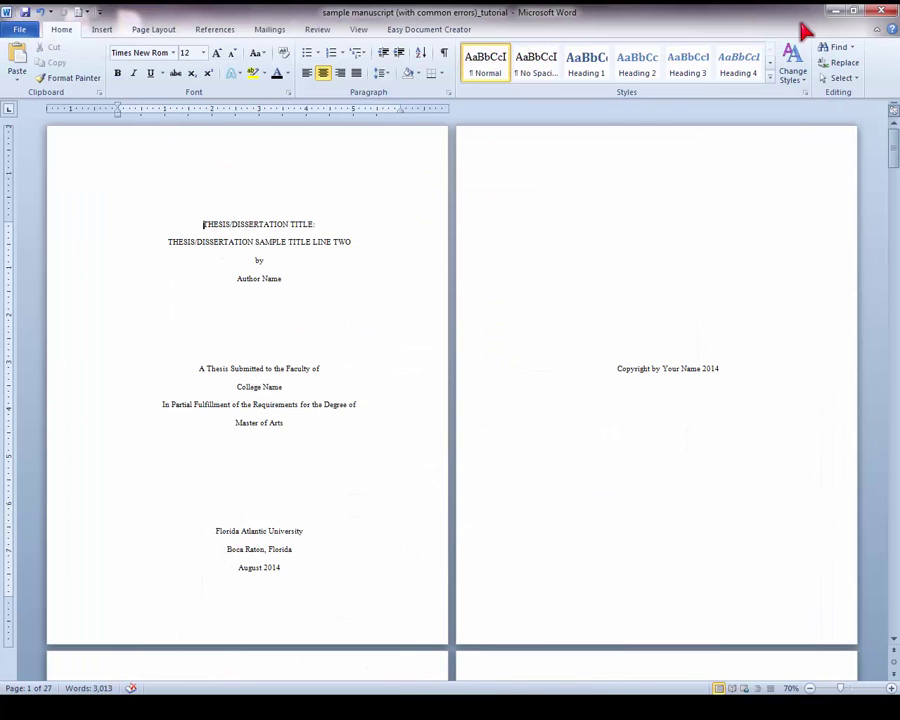
# Step: From the title page, insert a centred Plain Number 2 page number at the bottom of the page
pyautogui.click(269, 309)
pyautogui.click(104, 30)
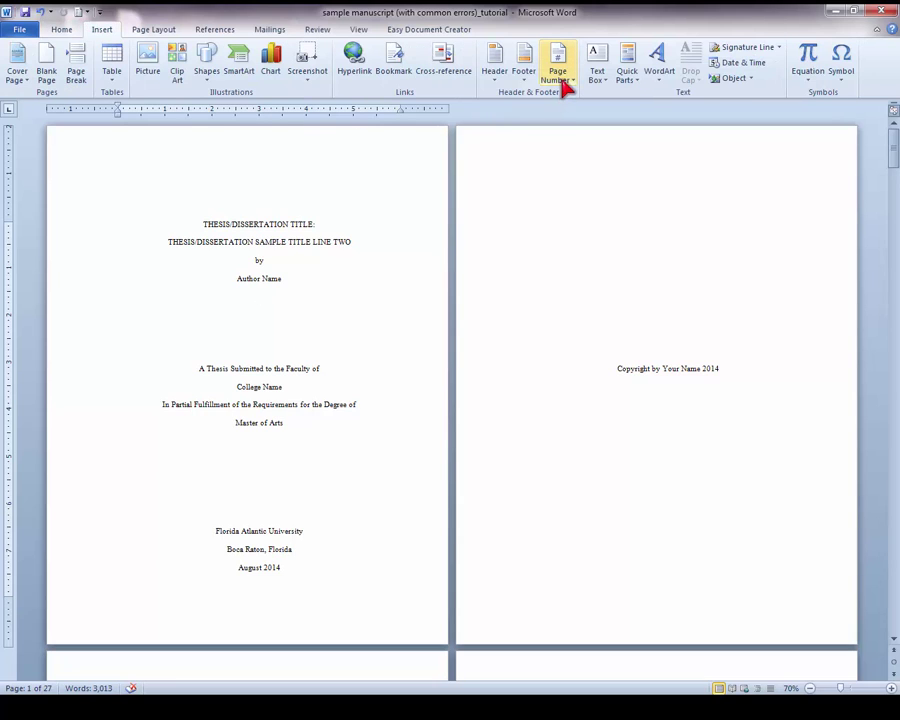
pyautogui.click(566, 86)
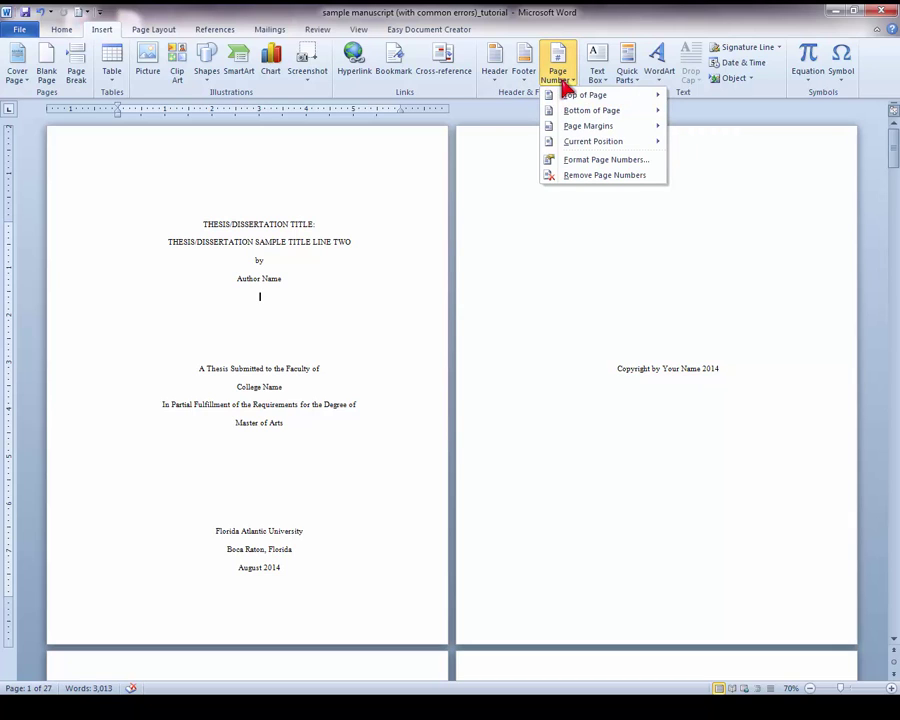
pyautogui.moveTo(582, 113)
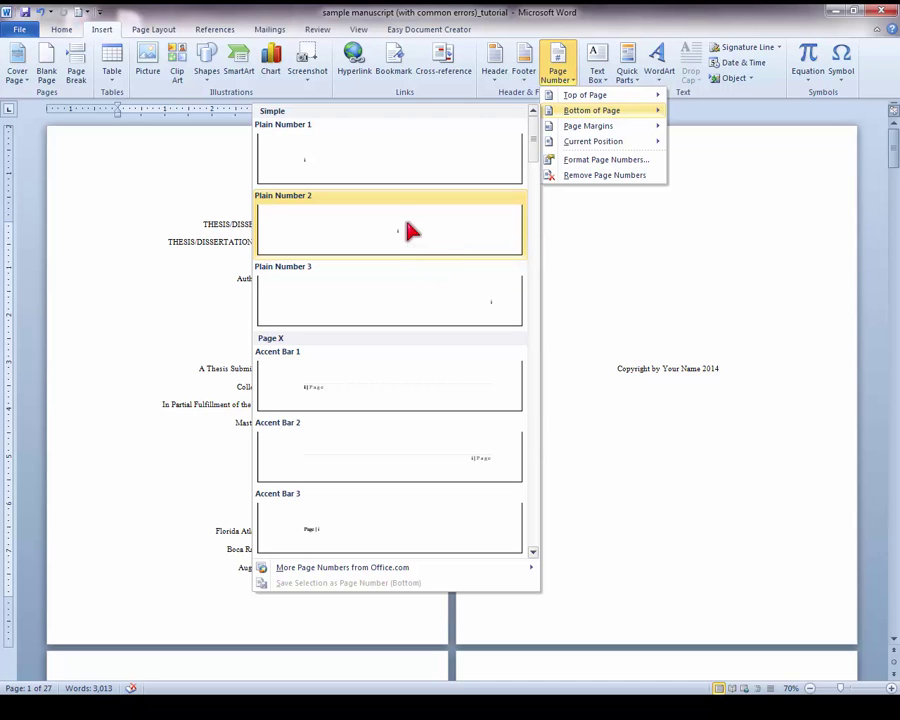
pyautogui.click(410, 231)
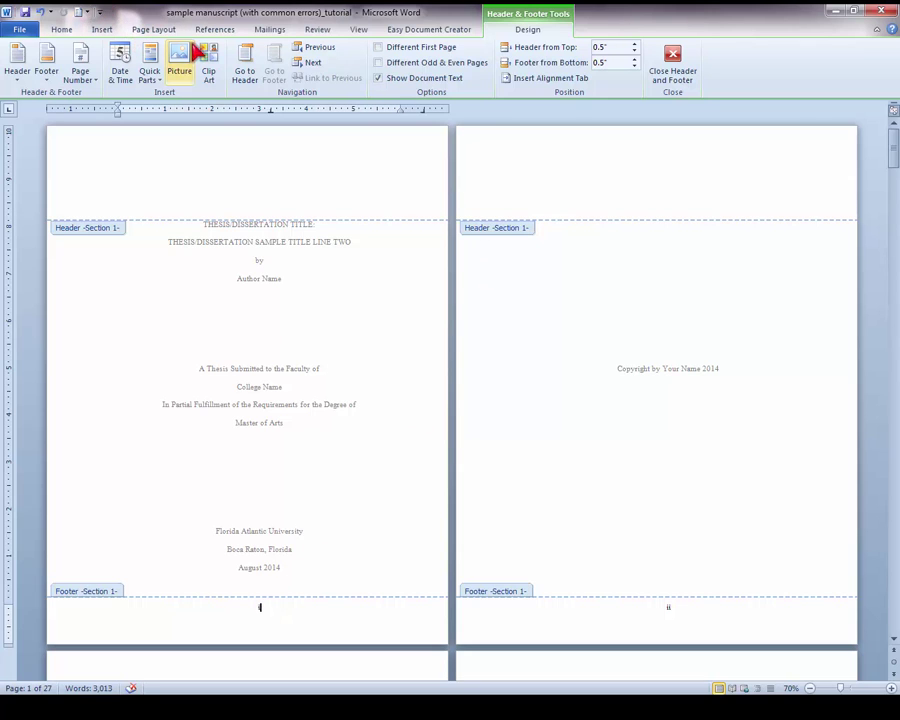
# Step: In Page Setup, set the footer distance to 0.75" and apply it to the whole document
pyautogui.click(150, 30)
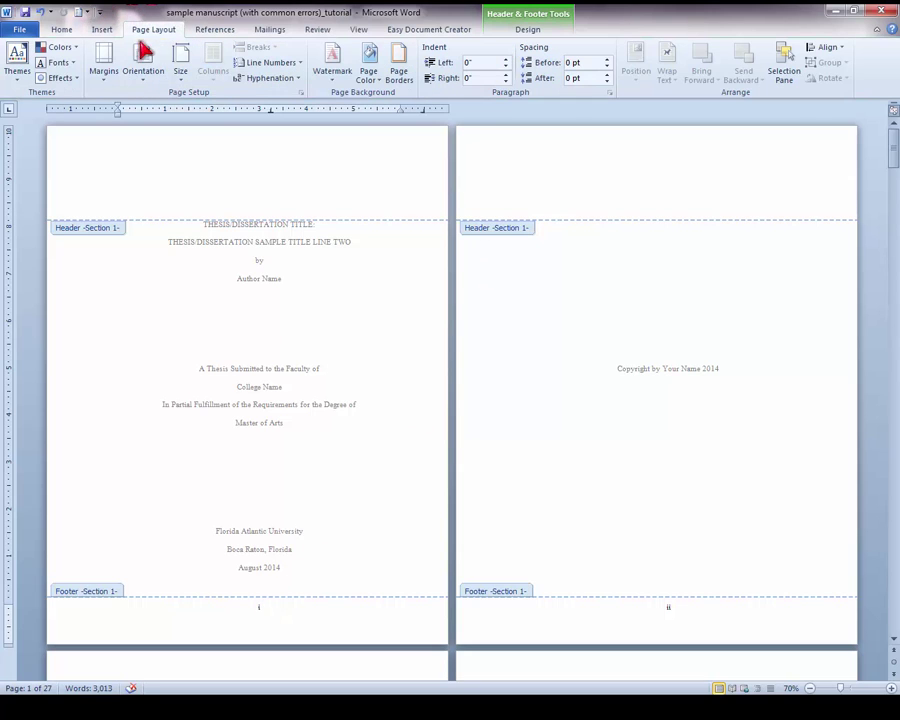
pyautogui.click(115, 70)
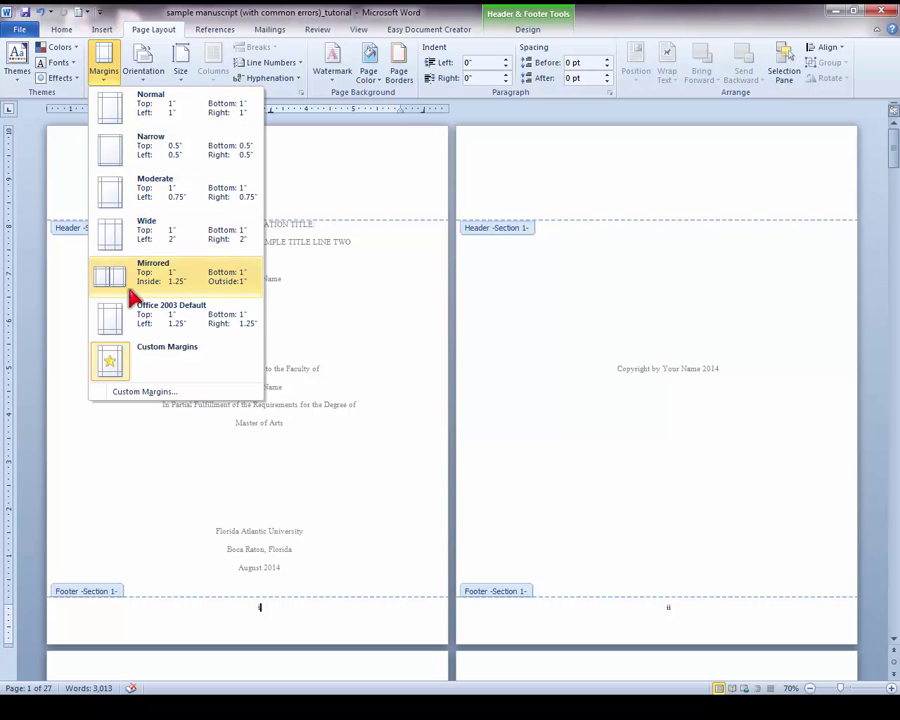
pyautogui.click(145, 392)
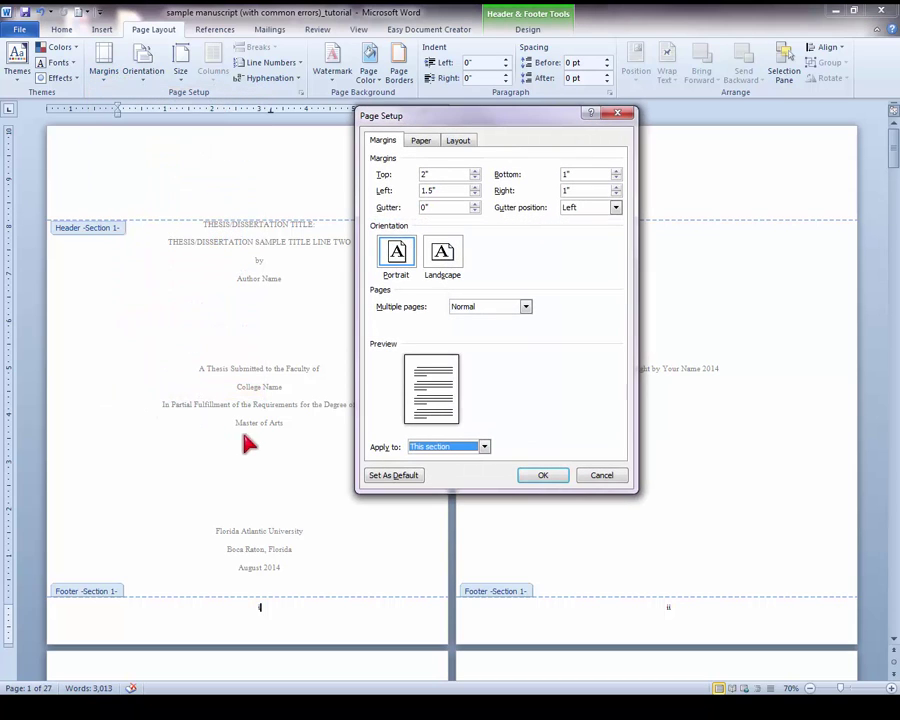
pyautogui.click(460, 142)
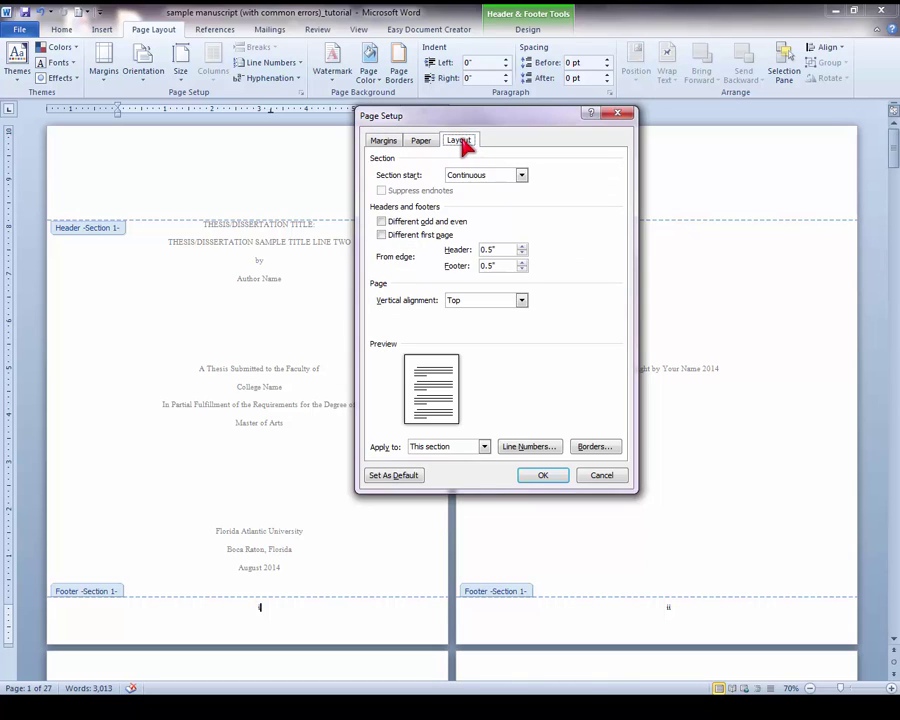
pyautogui.click(521, 263)
pyautogui.click(508, 266)
pyautogui.press('BackSpace')
pyautogui.write('5')
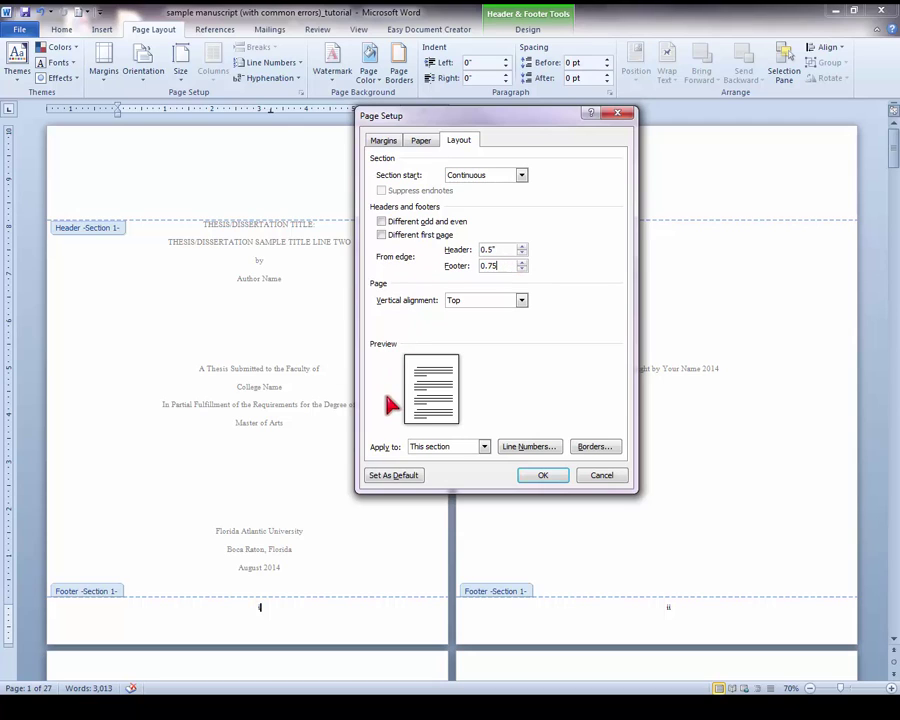
pyautogui.click(415, 447)
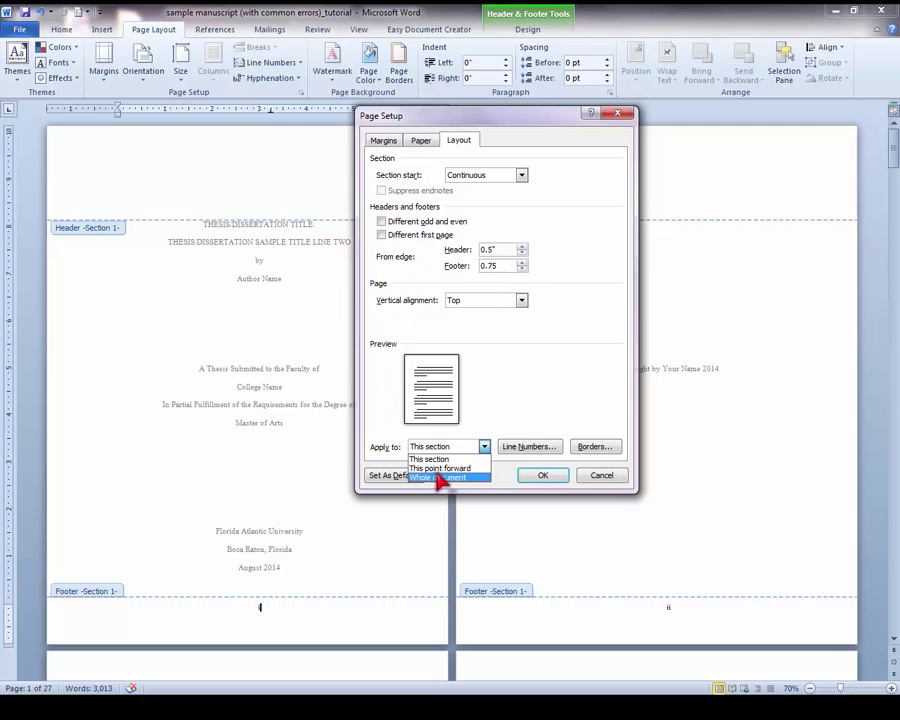
pyautogui.click(441, 478)
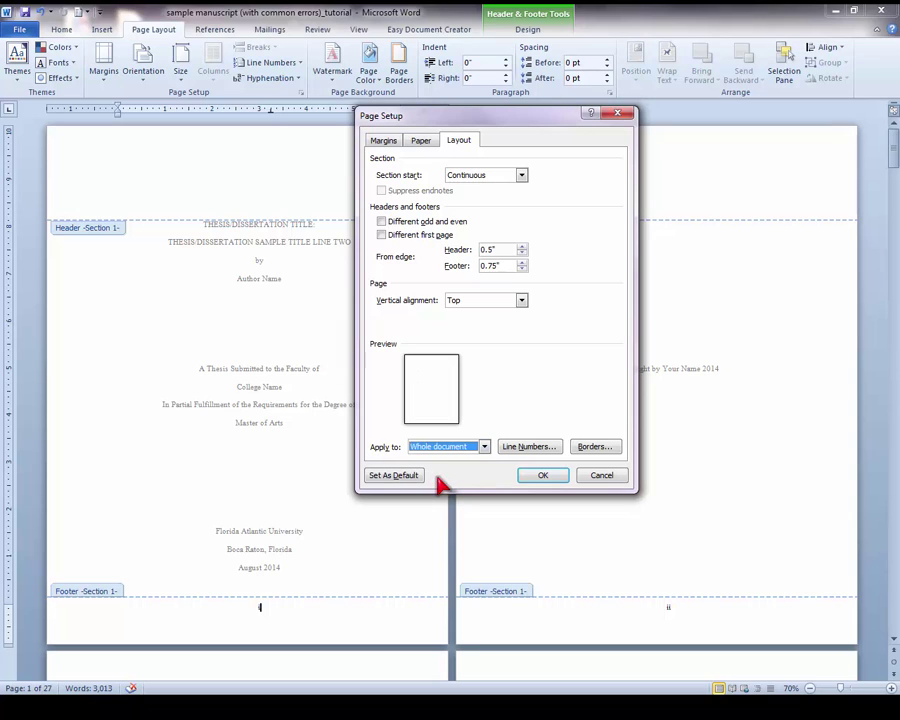
pyautogui.click(527, 476)
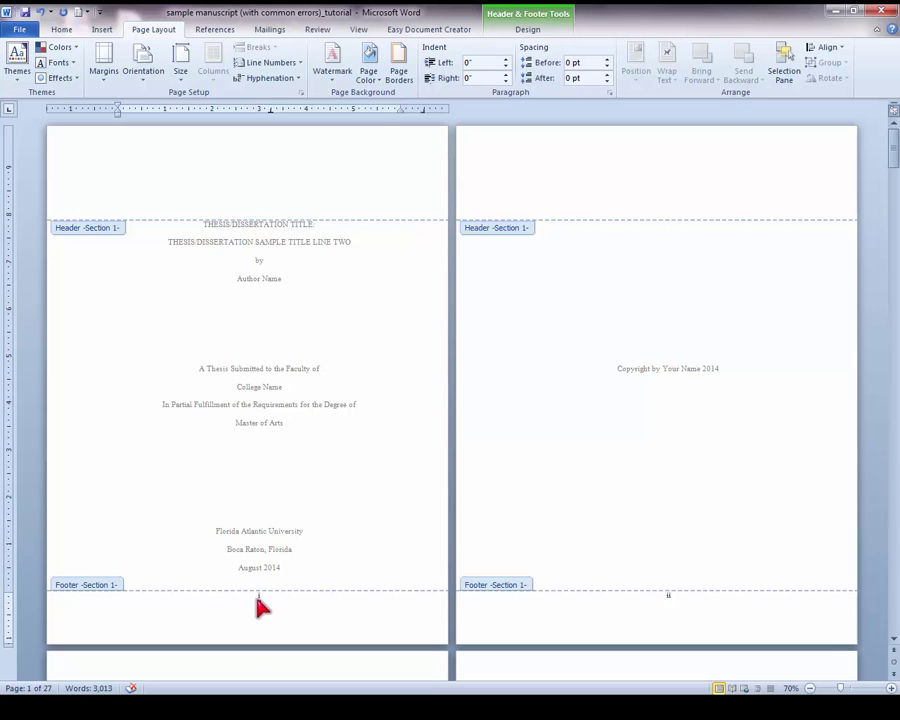
# Step: Change the title page's page number i from Calibri to Times New Roman
pyautogui.click(259, 602)
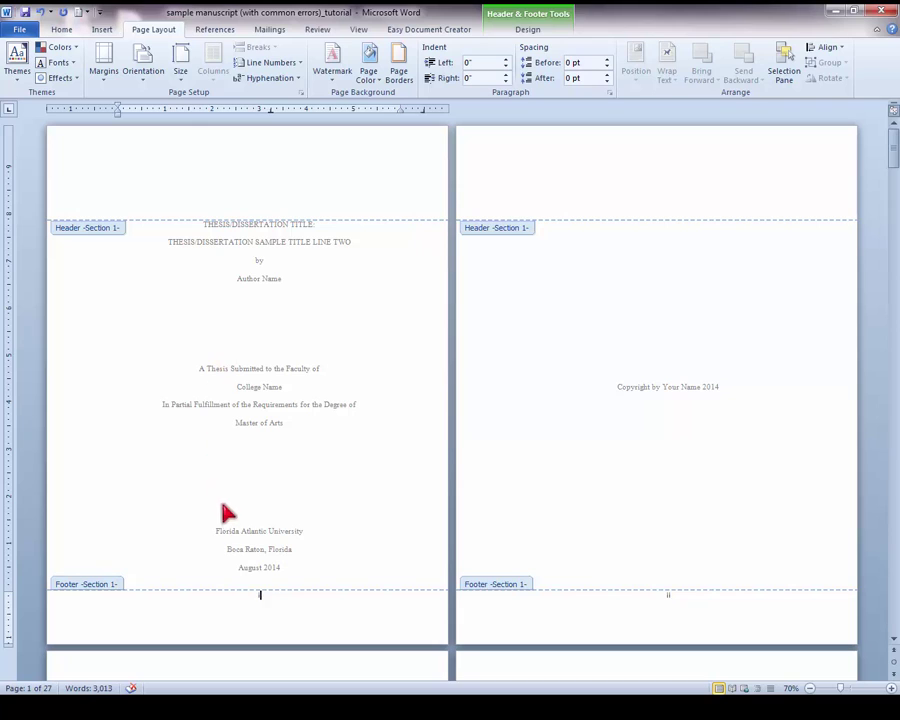
pyautogui.doubleClick(259, 597)
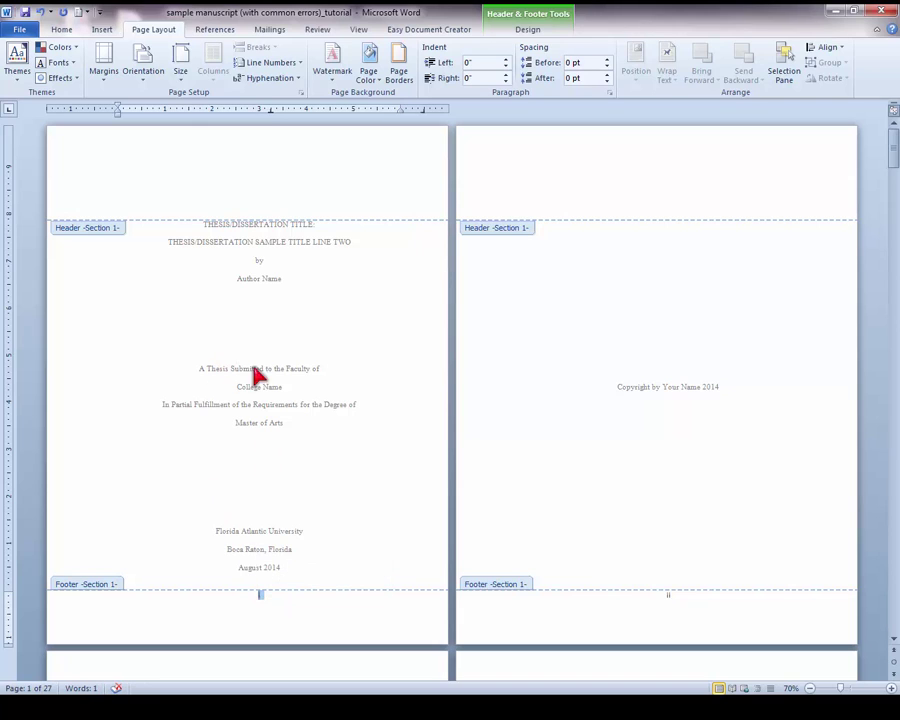
pyautogui.click(60, 31)
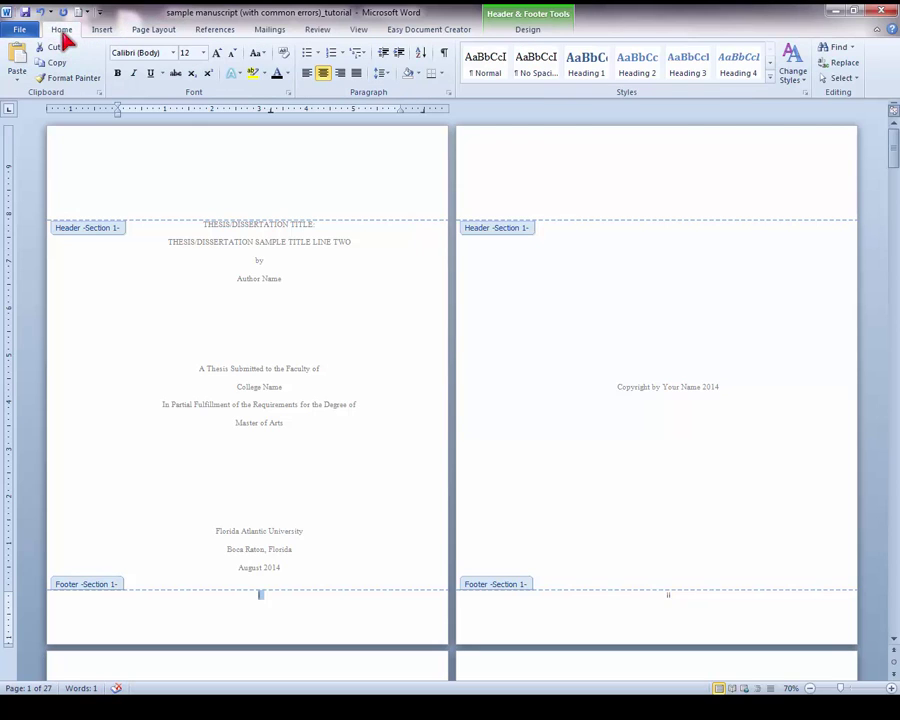
pyautogui.click(131, 54)
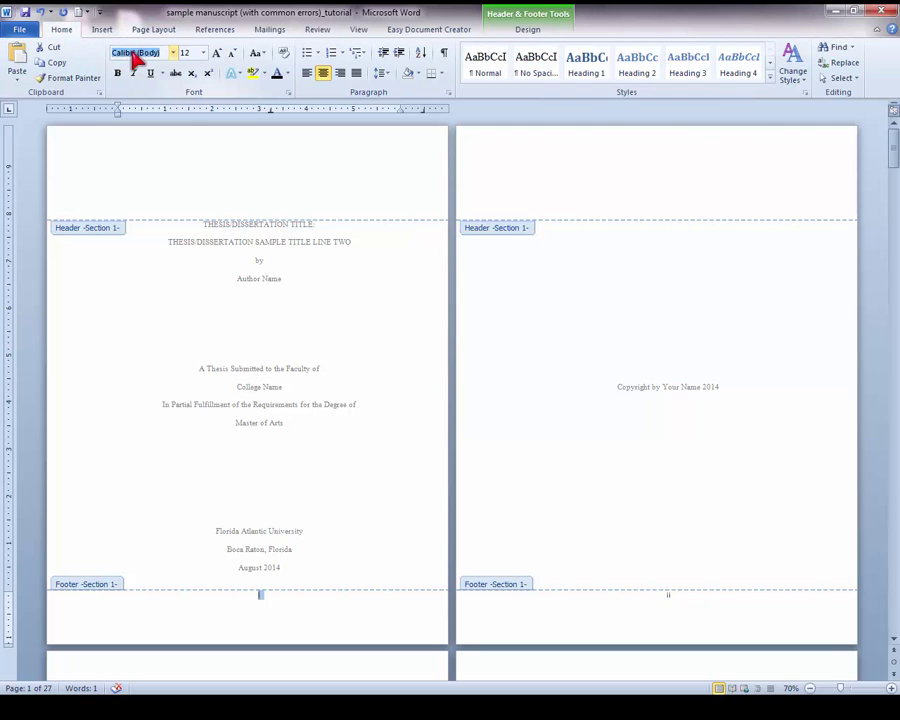
pyautogui.write('Times New Rom')
pyautogui.press('Tab')
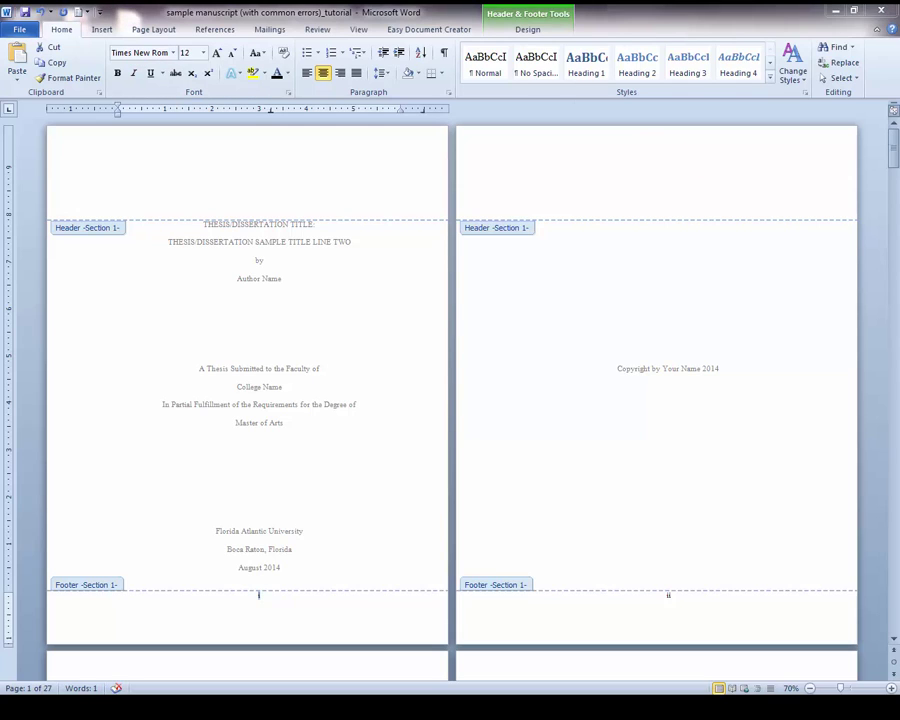
# Step: Leave footer editing and put the cursor at the end of the title page
pyautogui.moveTo(895, 150); pyautogui.dragTo(895, 178)
pyautogui.scroll(-8, 855, 235)
pyautogui.scroll(-14, 855, 235)
pyautogui.scroll(-3, 855, 235)
pyautogui.moveTo(897, 248); pyautogui.dragTo(792, 246)
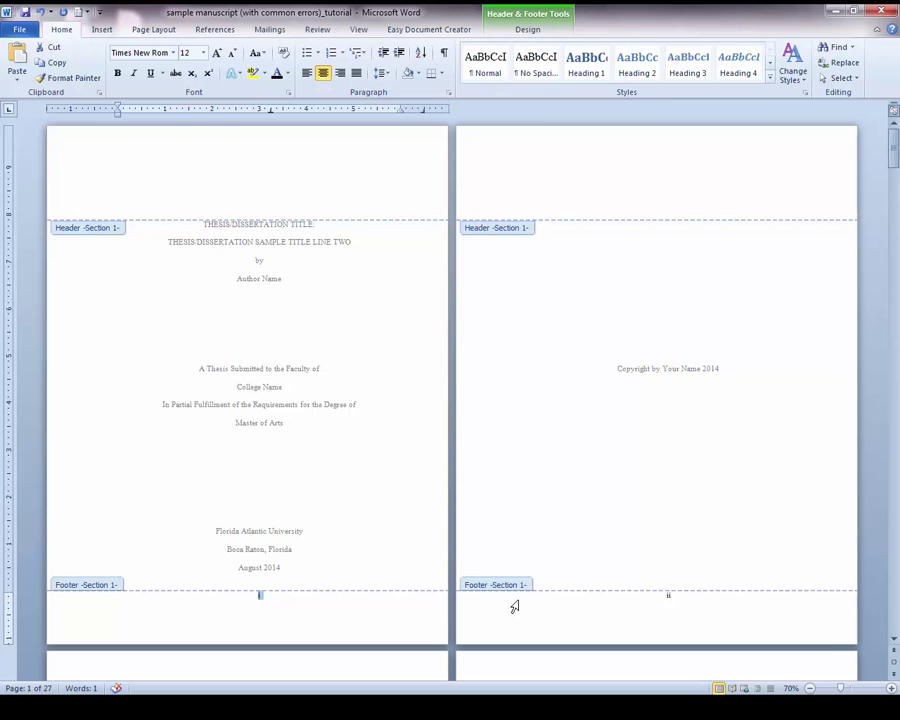
pyautogui.click(588, 611)
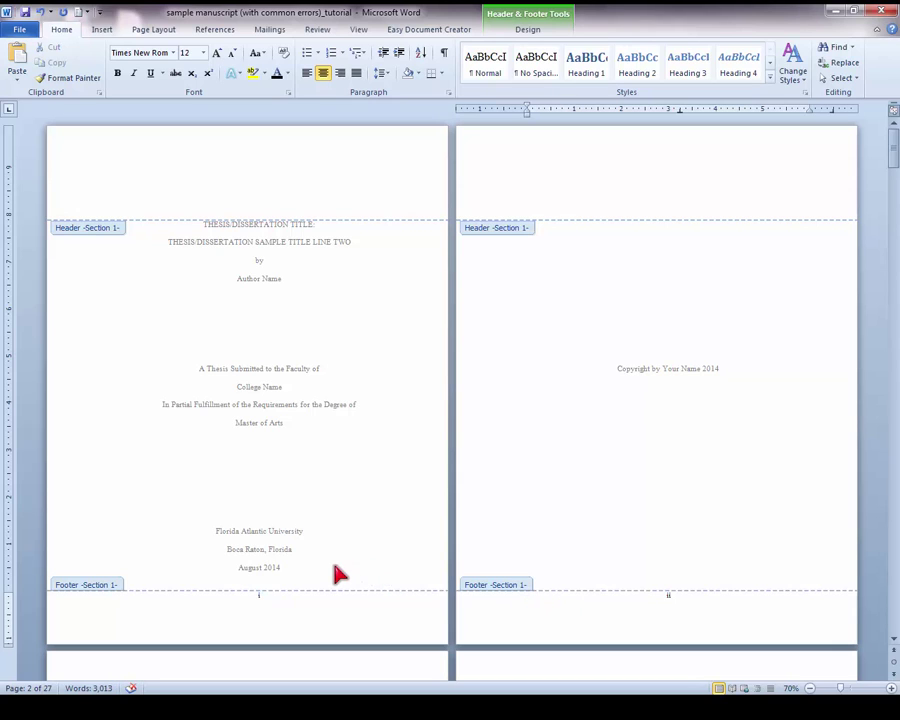
pyautogui.doubleClick(337, 576)
pyautogui.click(287, 575)
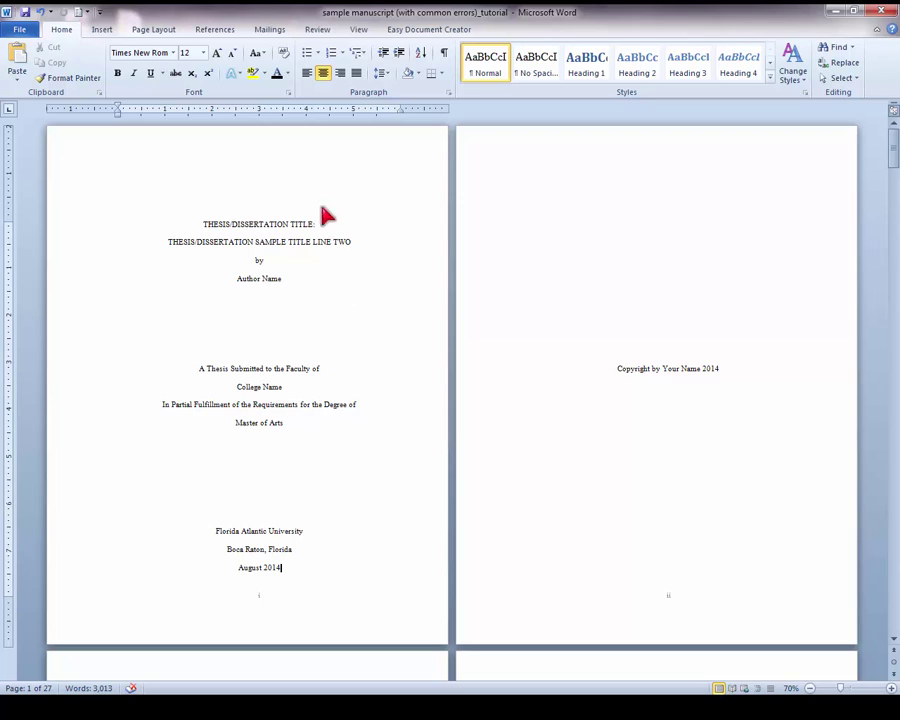
# Step: Insert a Next Page section break after the title page
pyautogui.click(163, 32)
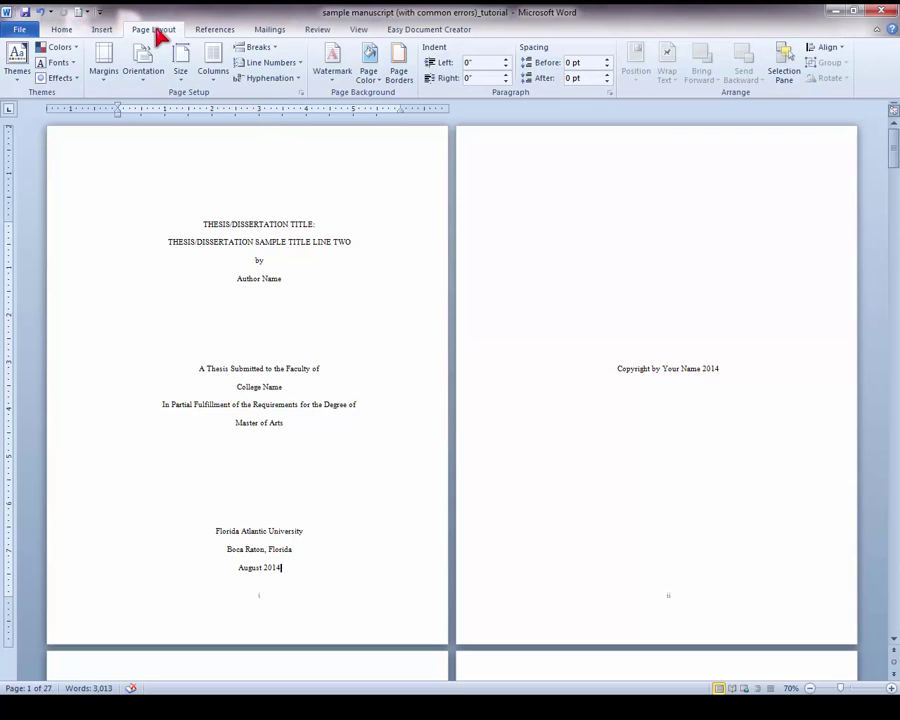
pyautogui.click(267, 50)
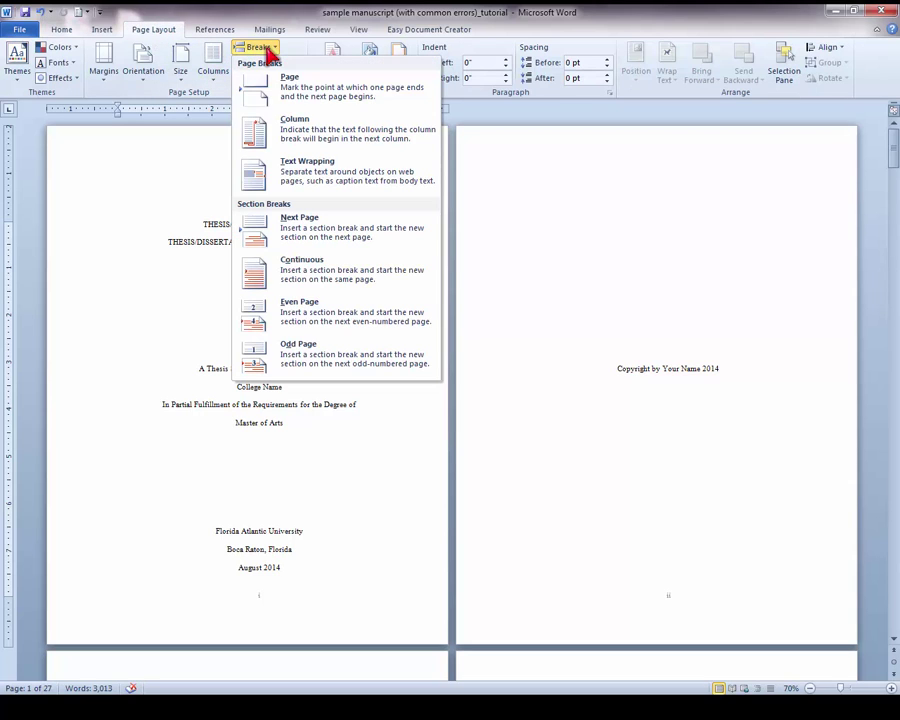
pyautogui.click(322, 240)
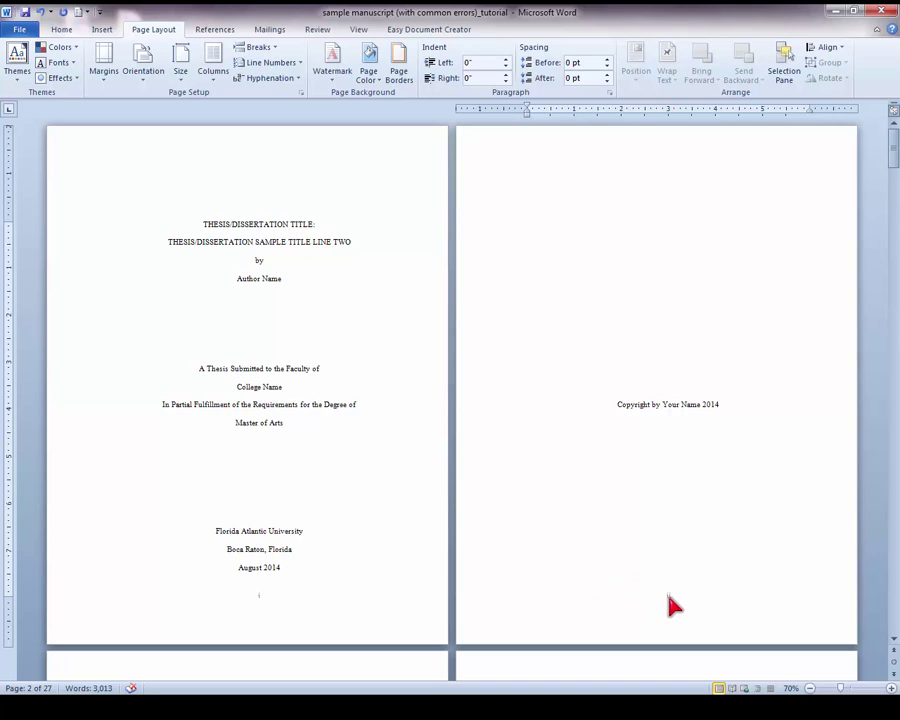
# Step: Unlink page 2's footer from the previous section, then close header and footer editing
pyautogui.doubleClick(672, 603)
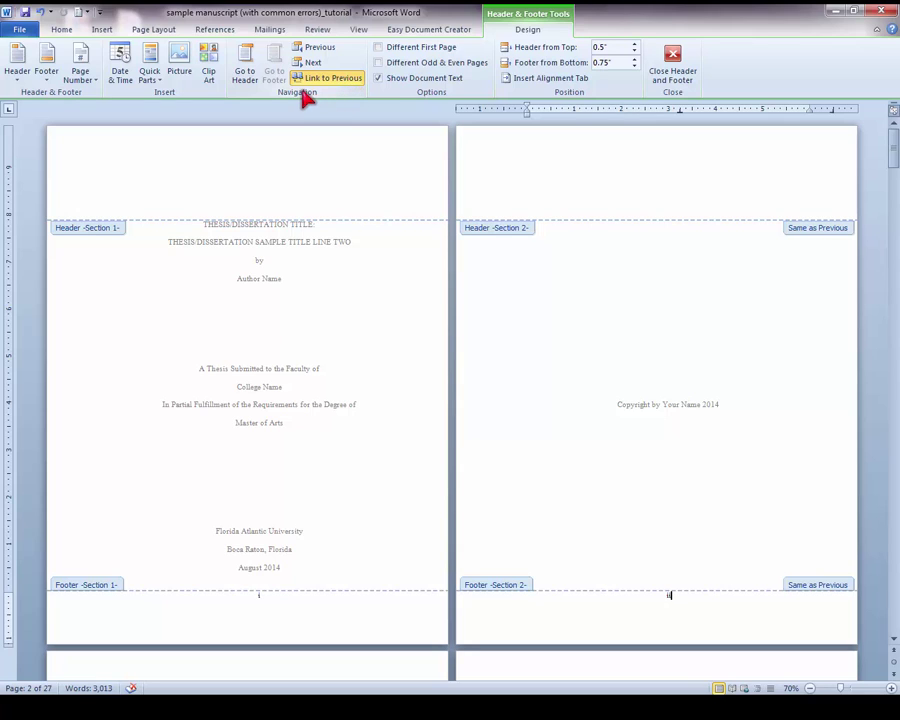
pyautogui.click(344, 80)
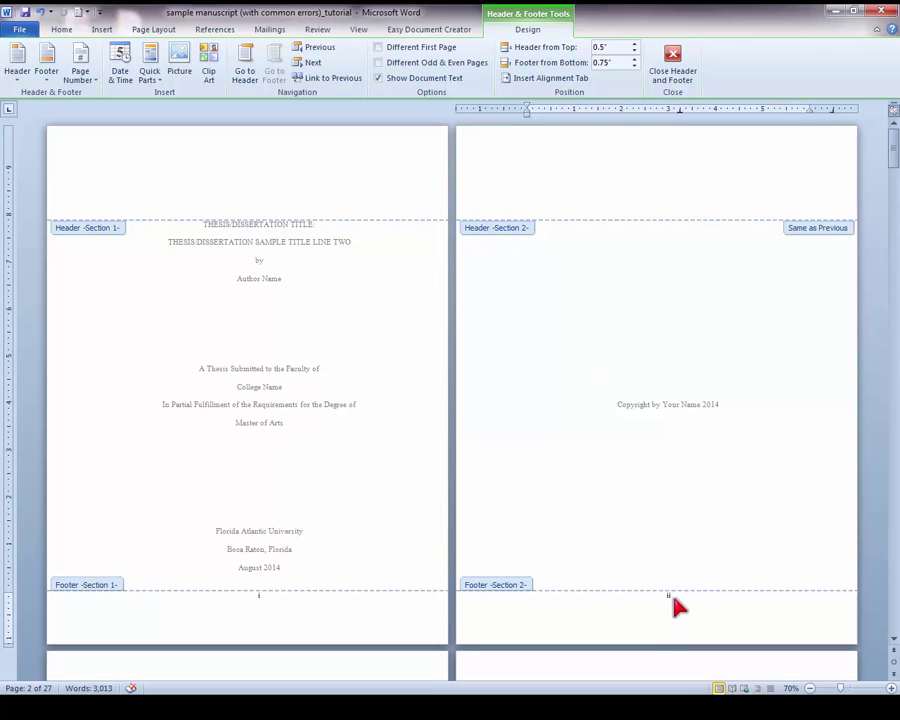
pyautogui.click(263, 600)
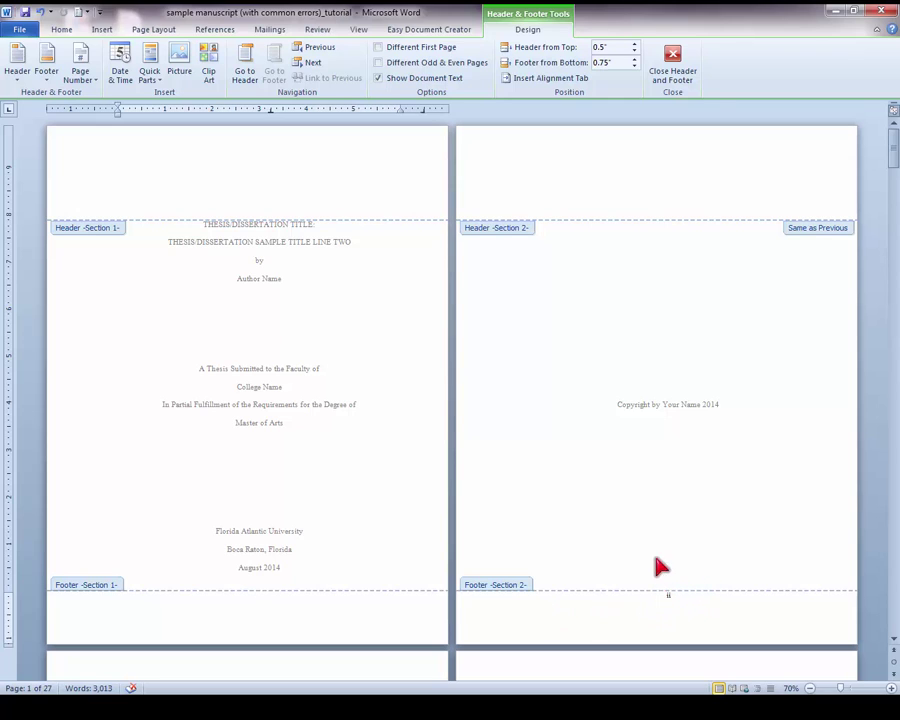
pyautogui.click(674, 62)
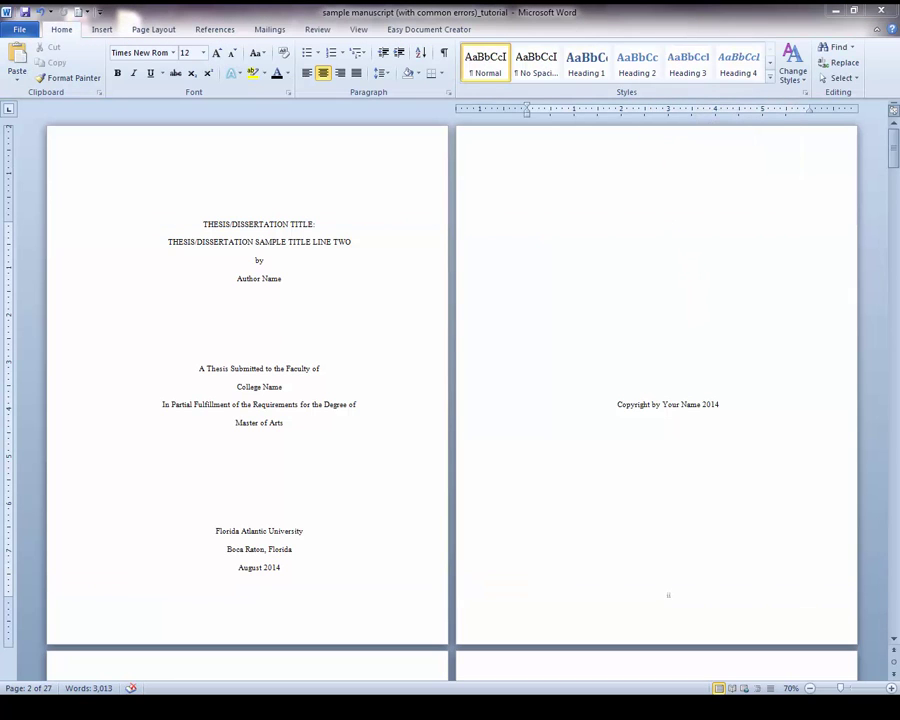
# Step: Scroll down to the Dedication page and place the cursor after its last line
pyautogui.moveTo(895, 160); pyautogui.dragTo(895, 175)
pyautogui.scroll(-4, 866, 249)
pyautogui.scroll(-8, 866, 249)
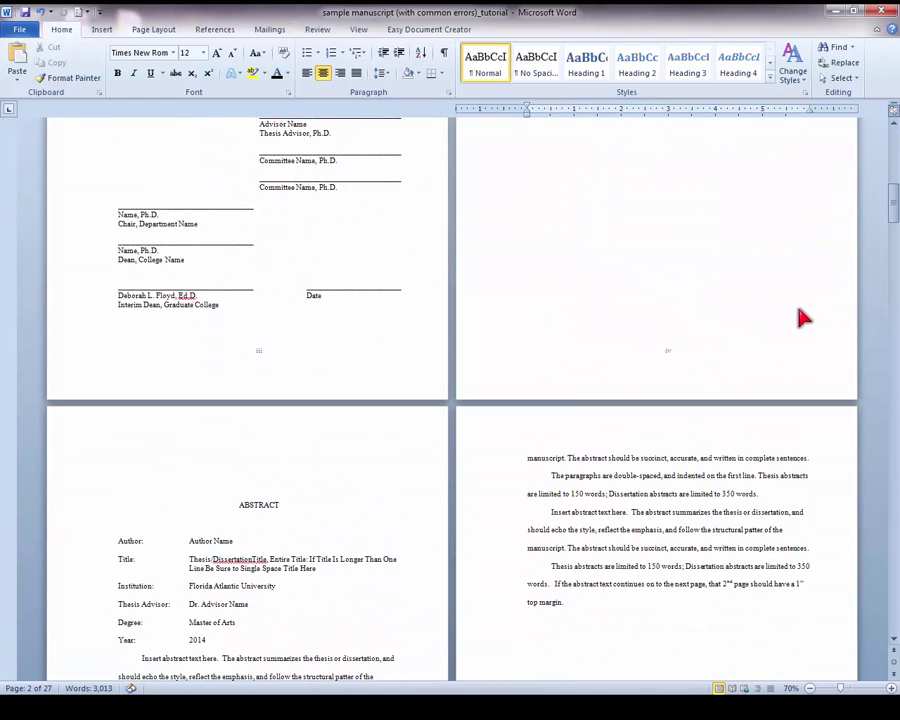
pyautogui.scroll(-10, 743, 355)
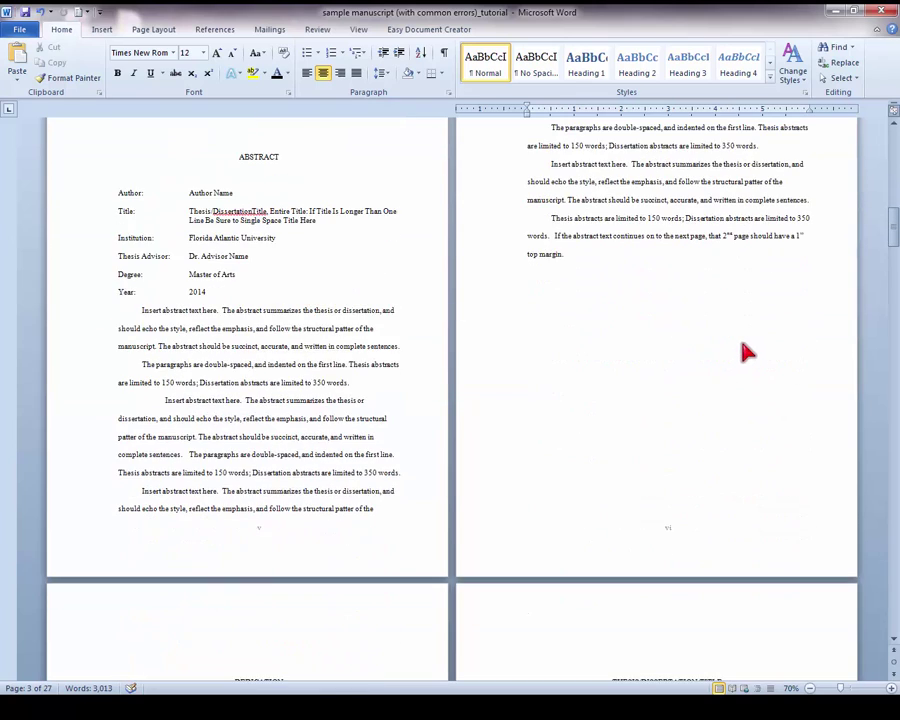
pyautogui.scroll(-5, 743, 352)
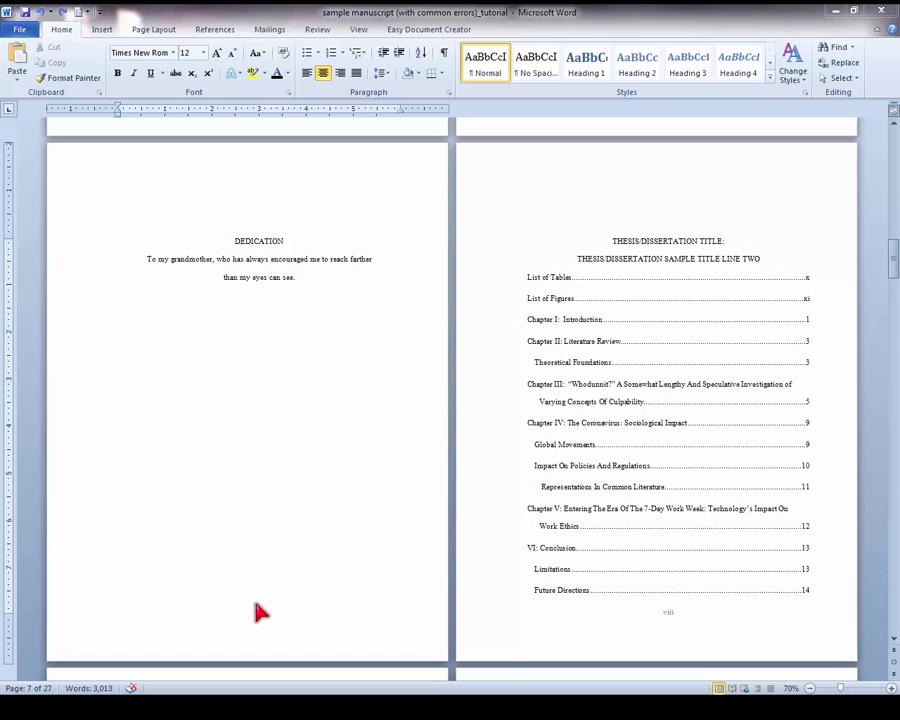
pyautogui.click(315, 304)
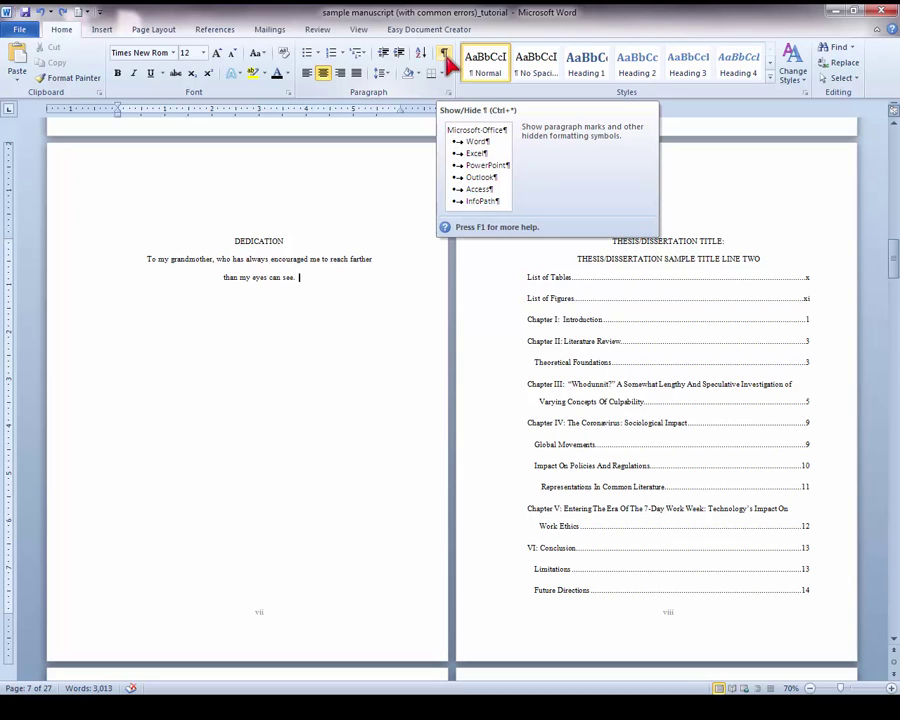
# Step: Show formatting marks and add a Next Page section break after the dedication
pyautogui.click(445, 55)
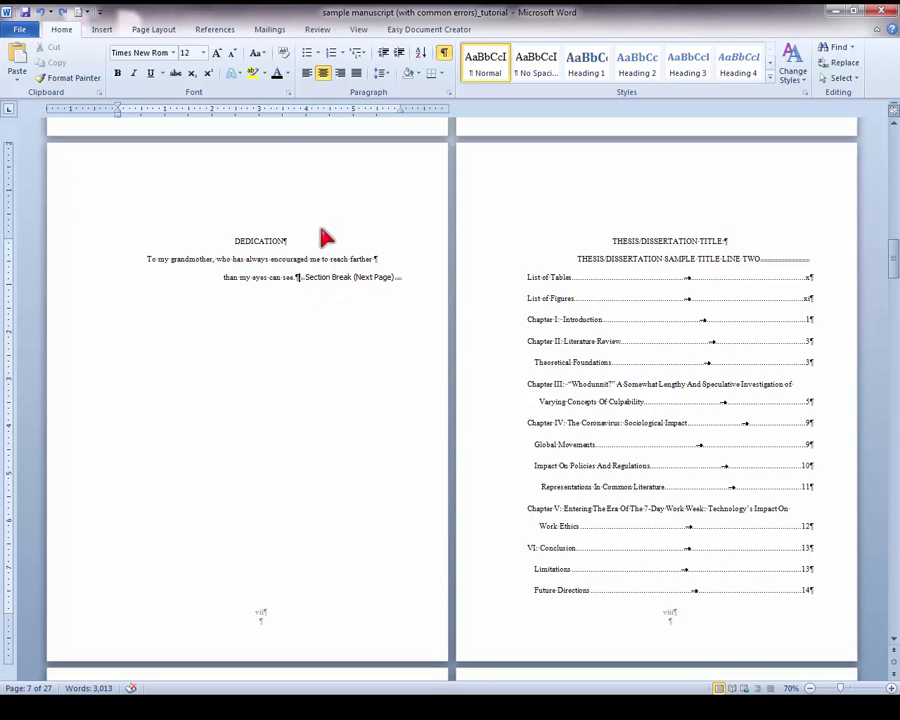
pyautogui.click(156, 30)
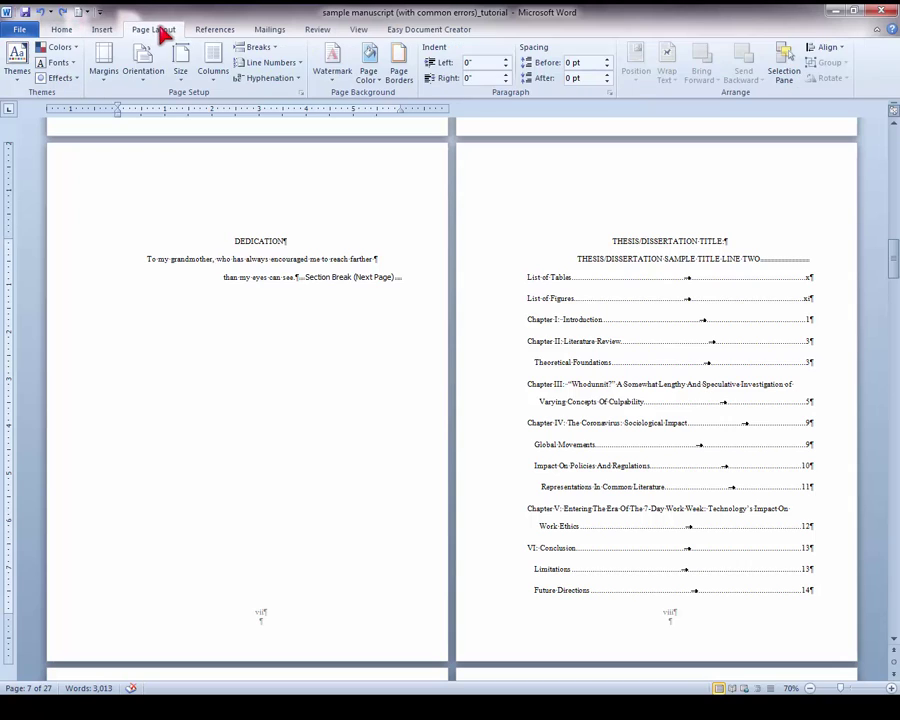
pyautogui.click(255, 48)
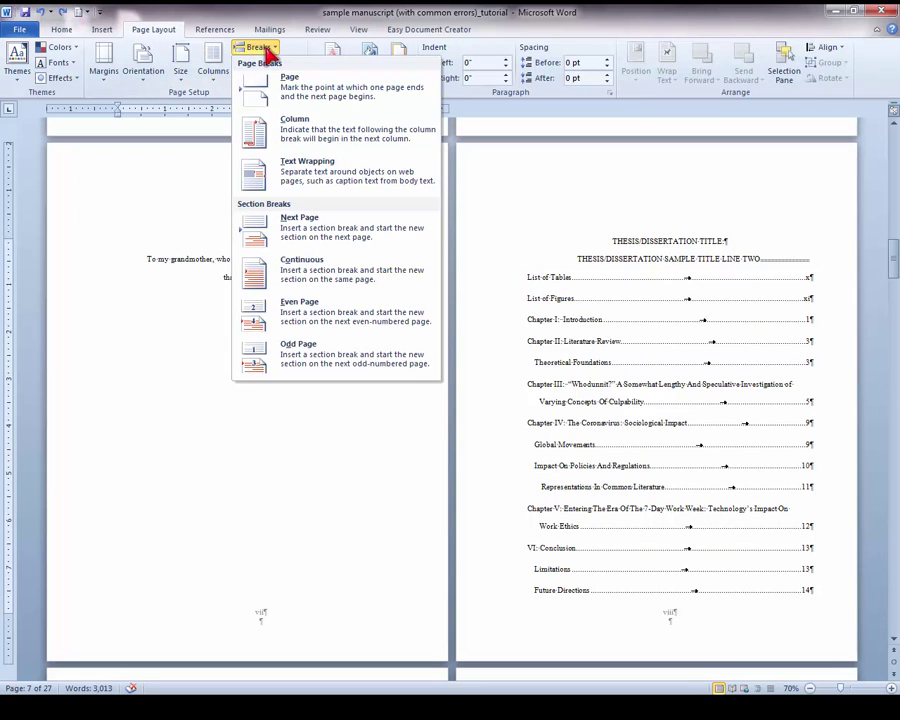
pyautogui.click(284, 240)
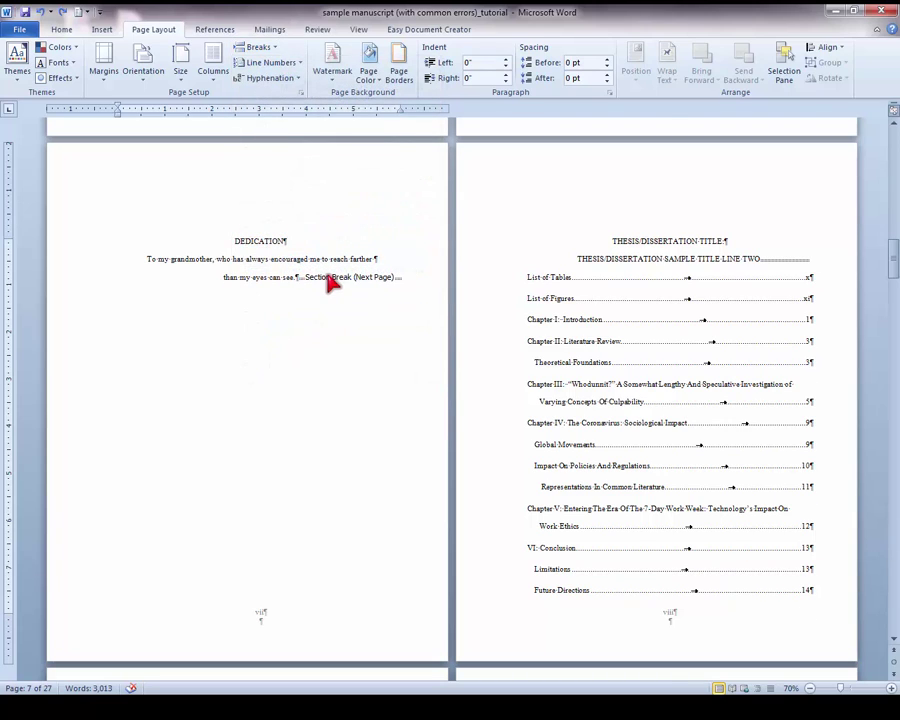
# Step: Check that the abstract already ends with a Next Page section break, adding nothing
pyautogui.scroll(8, 330, 283)
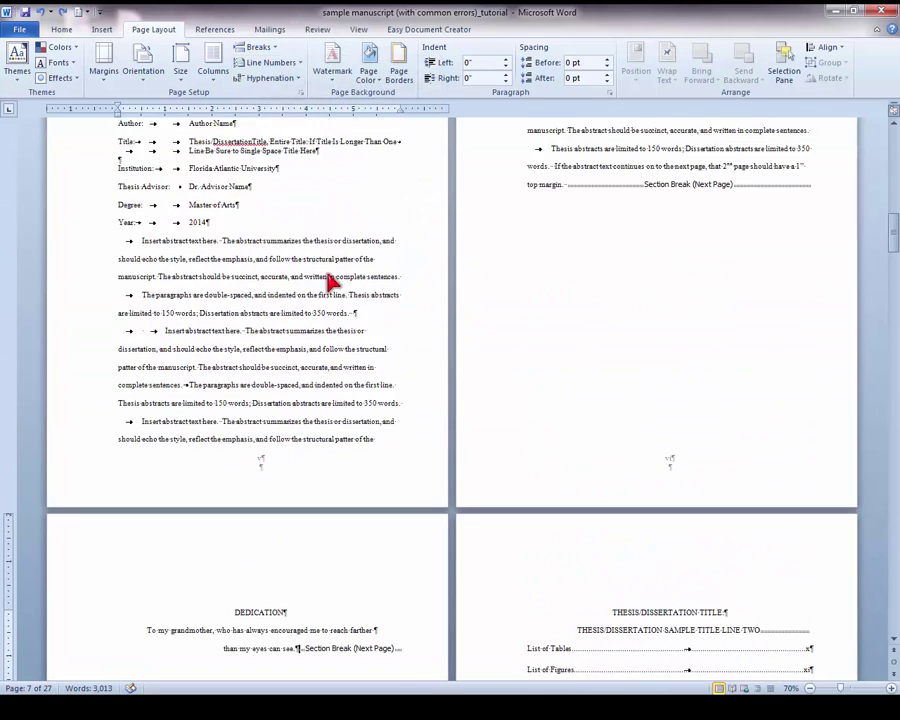
pyautogui.scroll(2, 330, 283)
pyautogui.click(564, 264)
pyautogui.scroll(3, 564, 270)
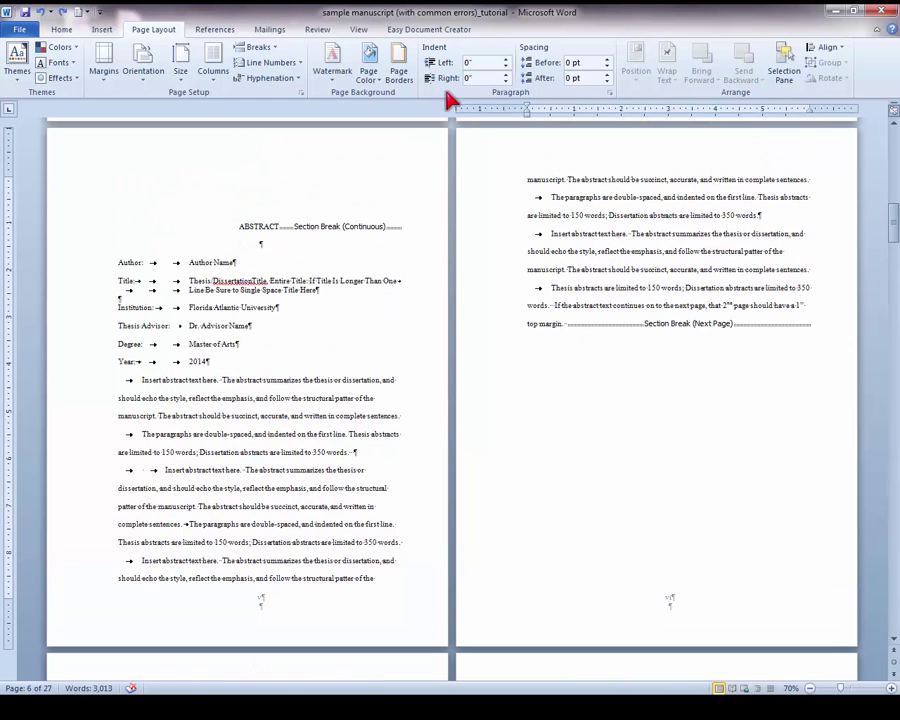
pyautogui.click(255, 47)
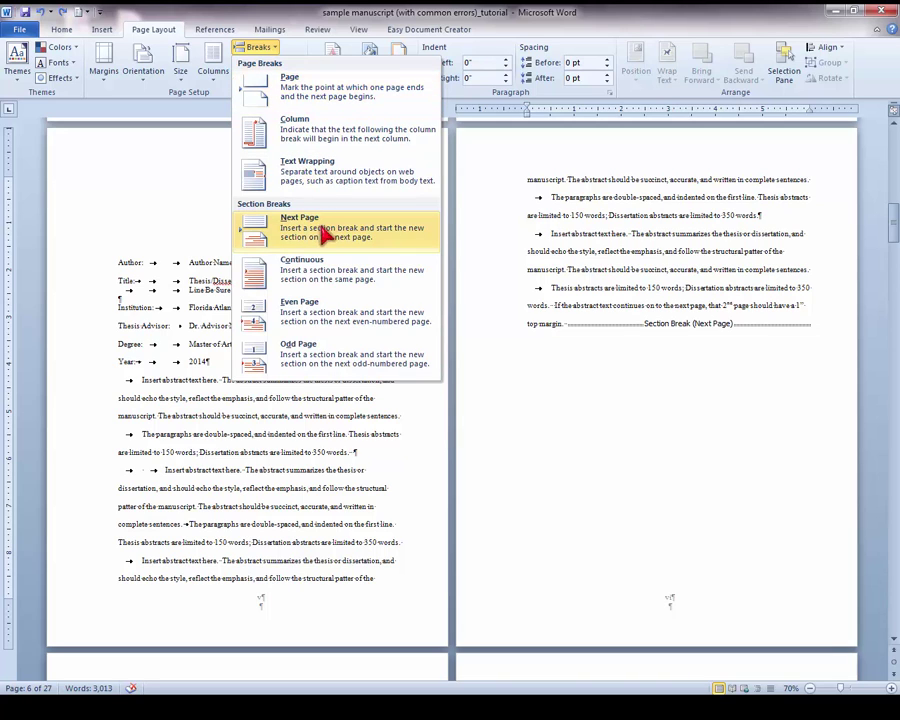
pyautogui.click(537, 322)
pyautogui.scroll(-4, 537, 318)
pyautogui.scroll(-5, 537, 320)
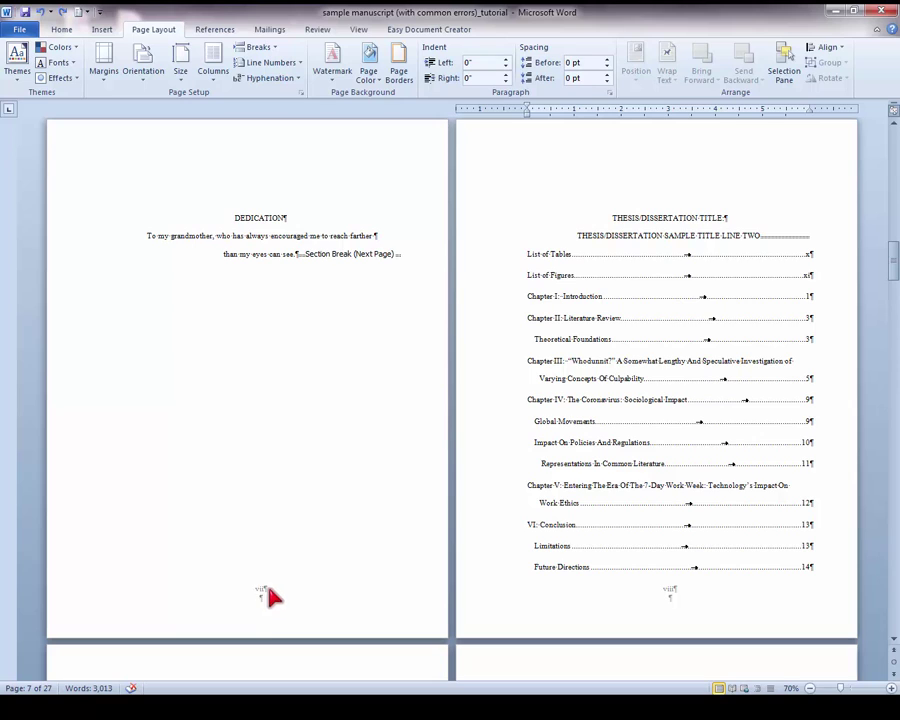
# Step: Unlink the Dedication and table of contents footers from their previous sections
pyautogui.doubleClick(264, 592)
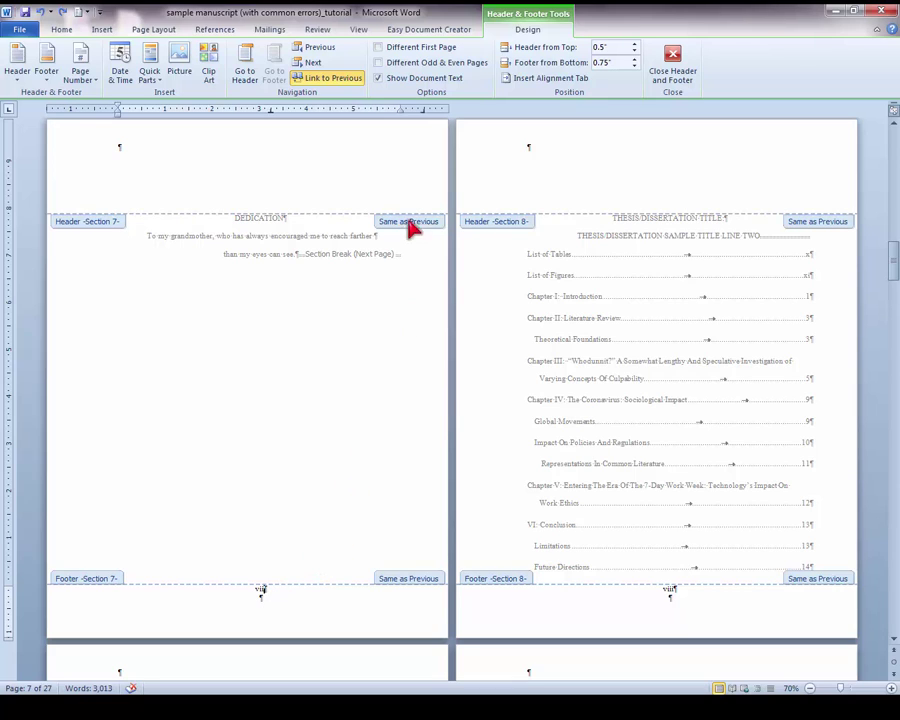
pyautogui.click(339, 86)
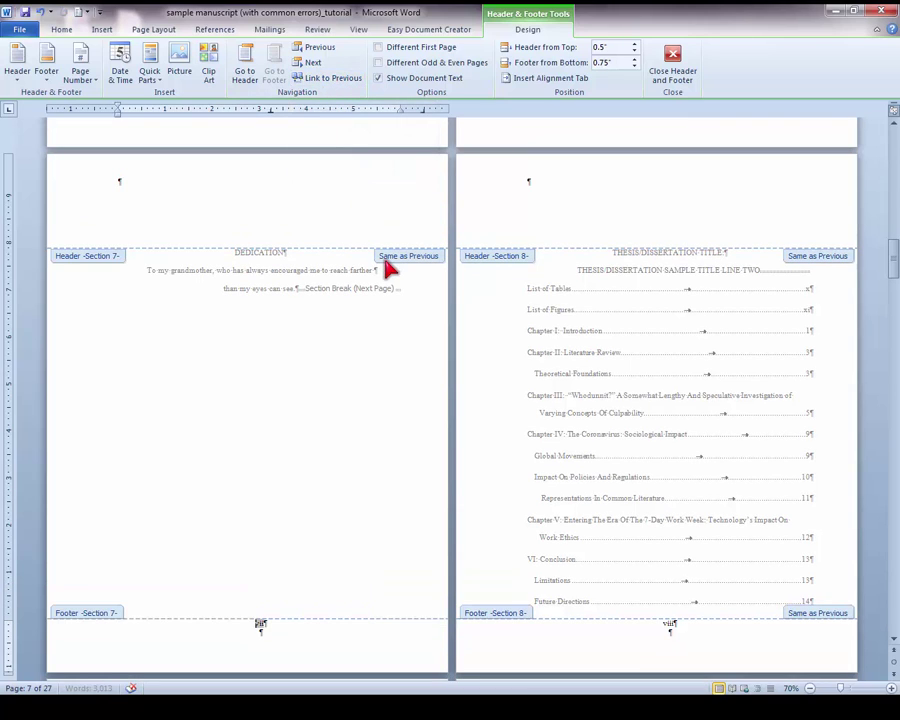
pyautogui.click(673, 625)
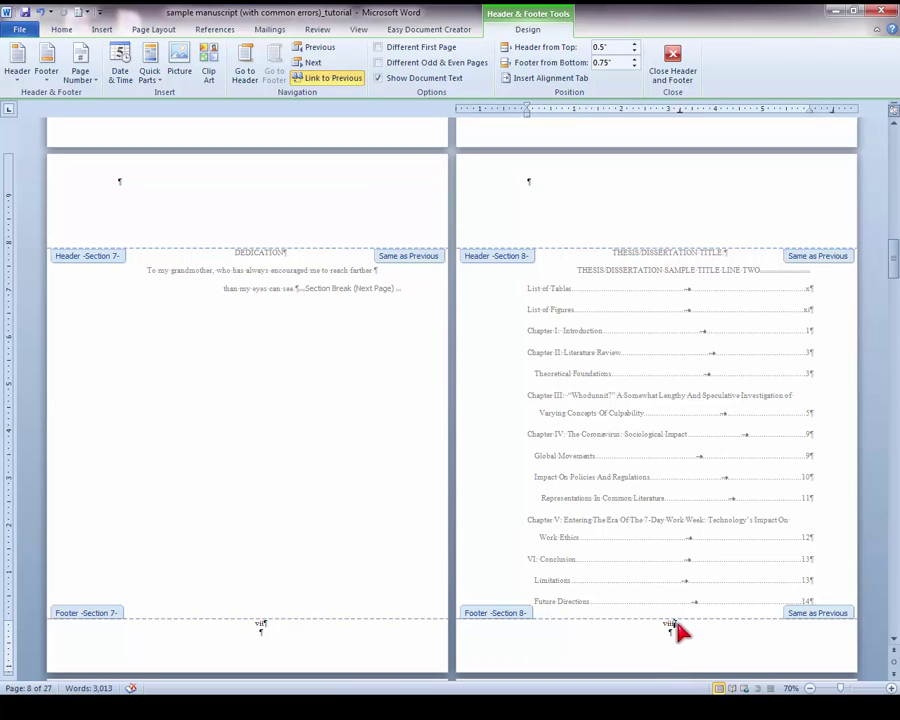
pyautogui.click(343, 82)
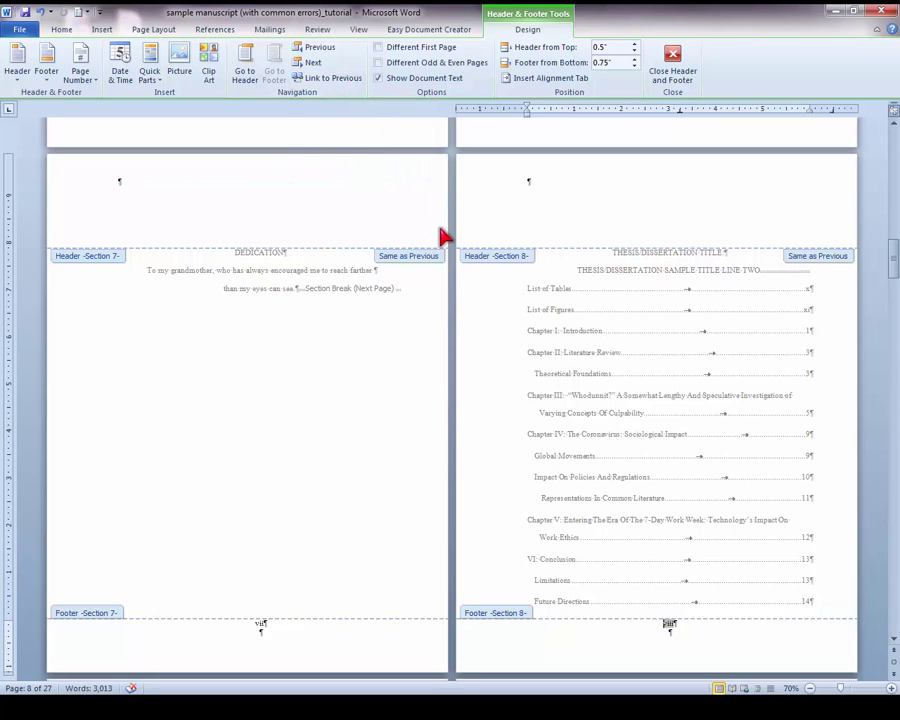
pyautogui.scroll(1, 445, 237)
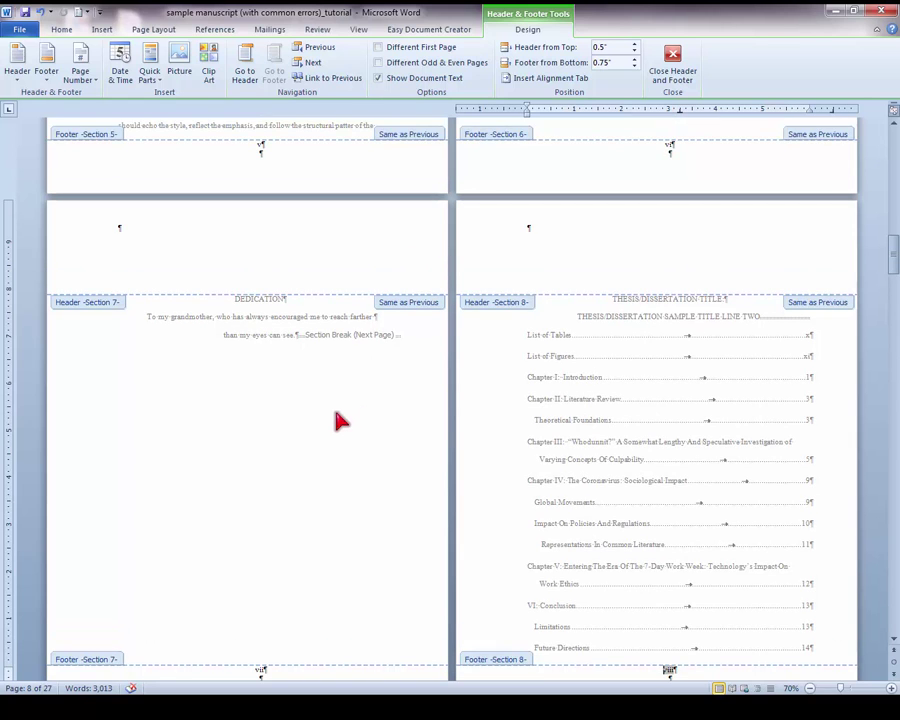
pyautogui.scroll(-1, 340, 418)
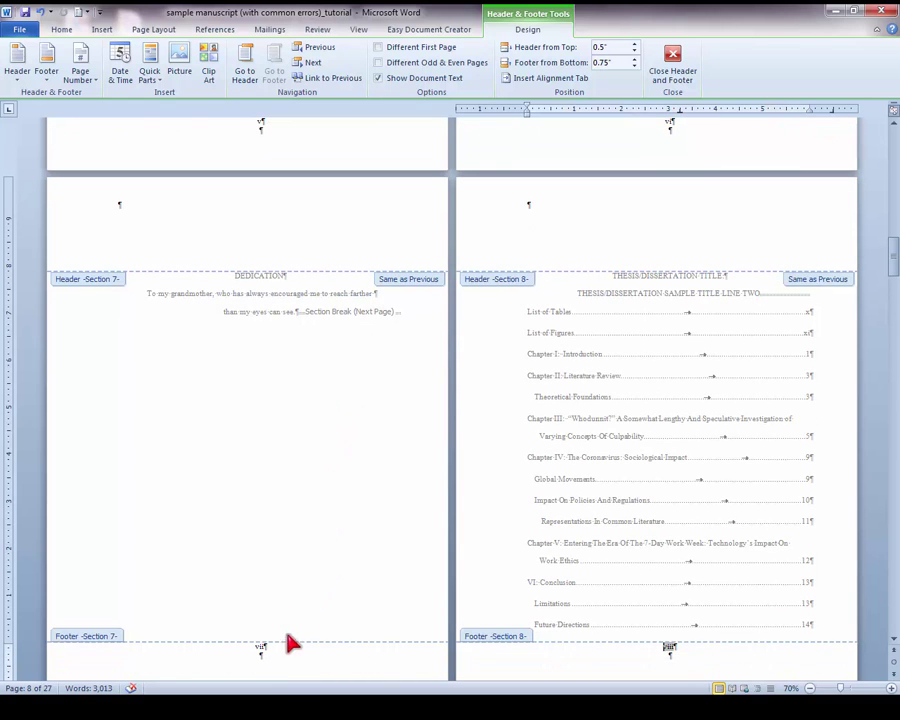
# Step: Delete the vii page number from the Dedication footer and close footer editing
pyautogui.click(266, 645)
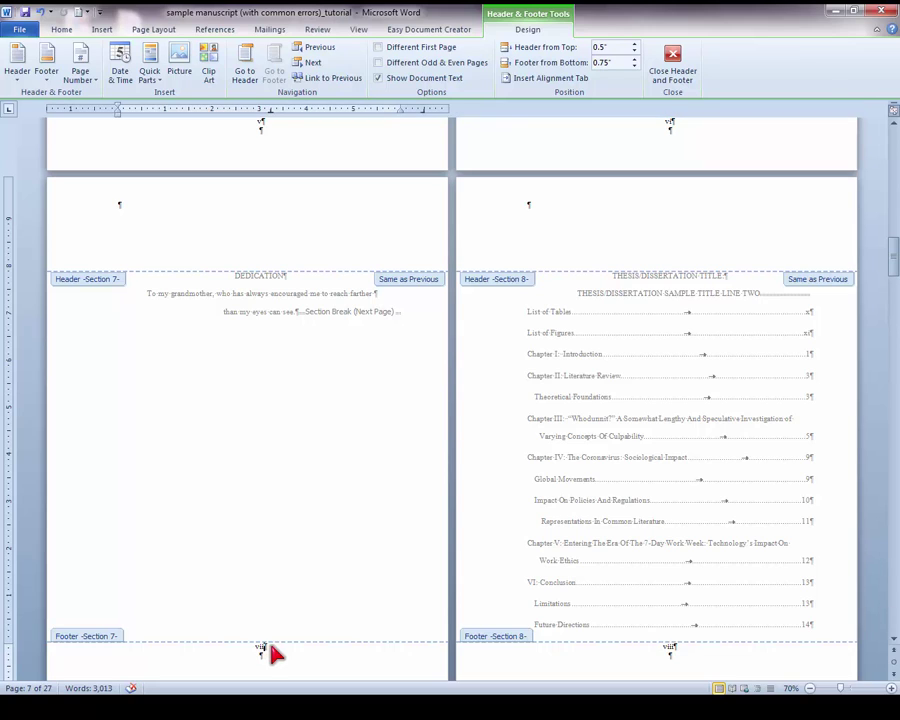
pyautogui.press('BackSpace')
pyautogui.click(673, 60)
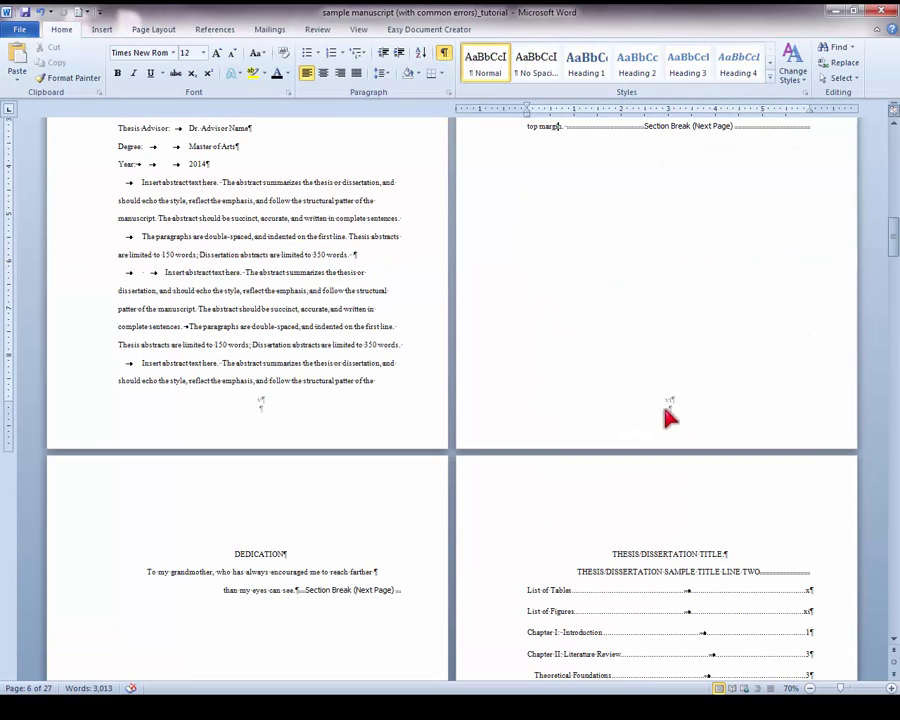
# Step: Hide formatting marks while on the table of contents page
pyautogui.scroll(-8, 568, 410)
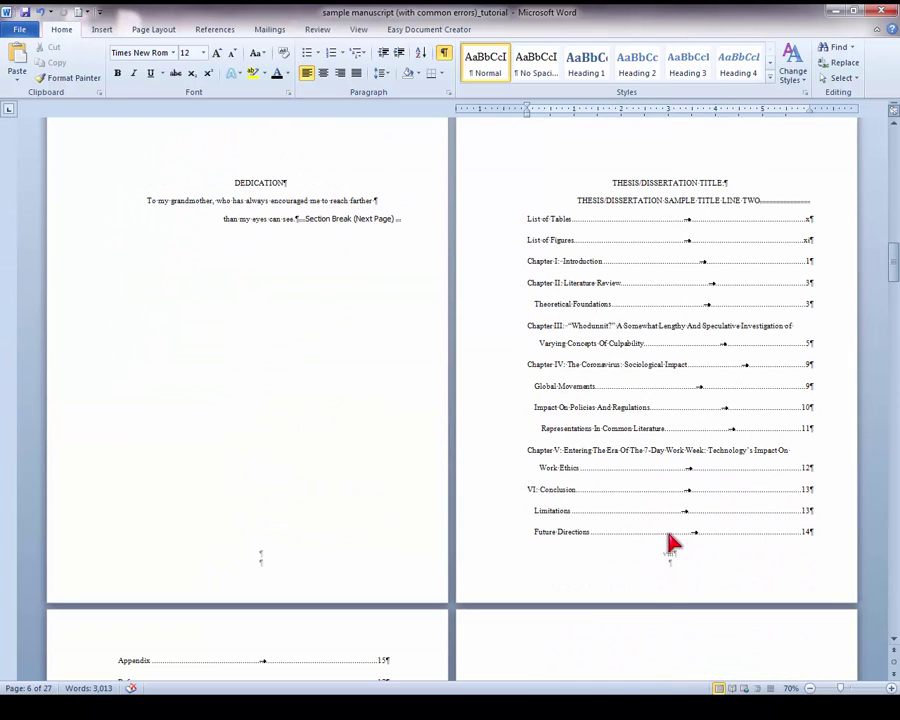
pyautogui.click(655, 555)
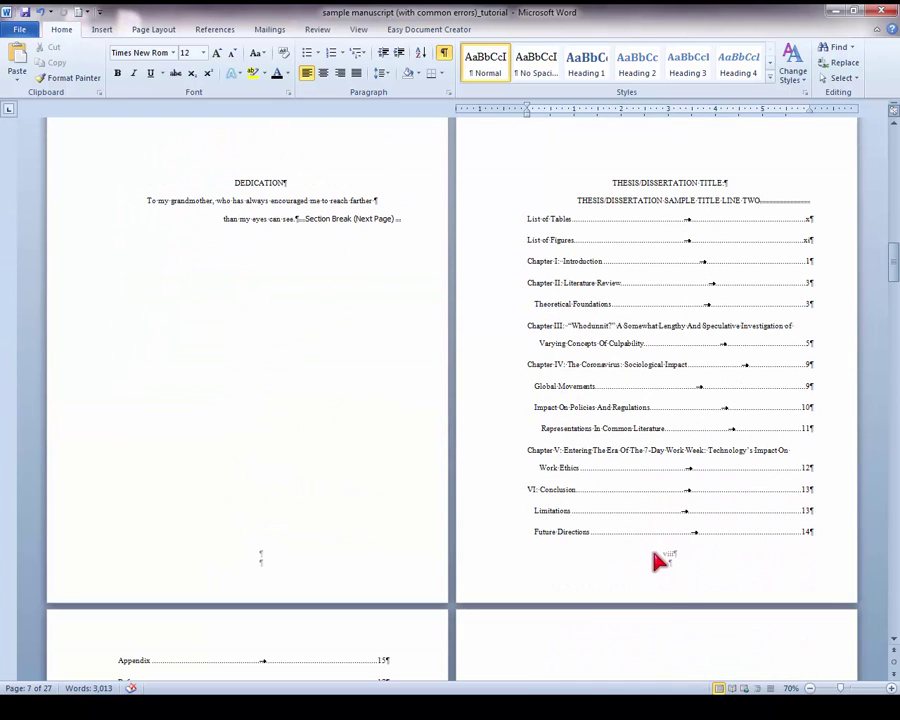
pyautogui.click(444, 55)
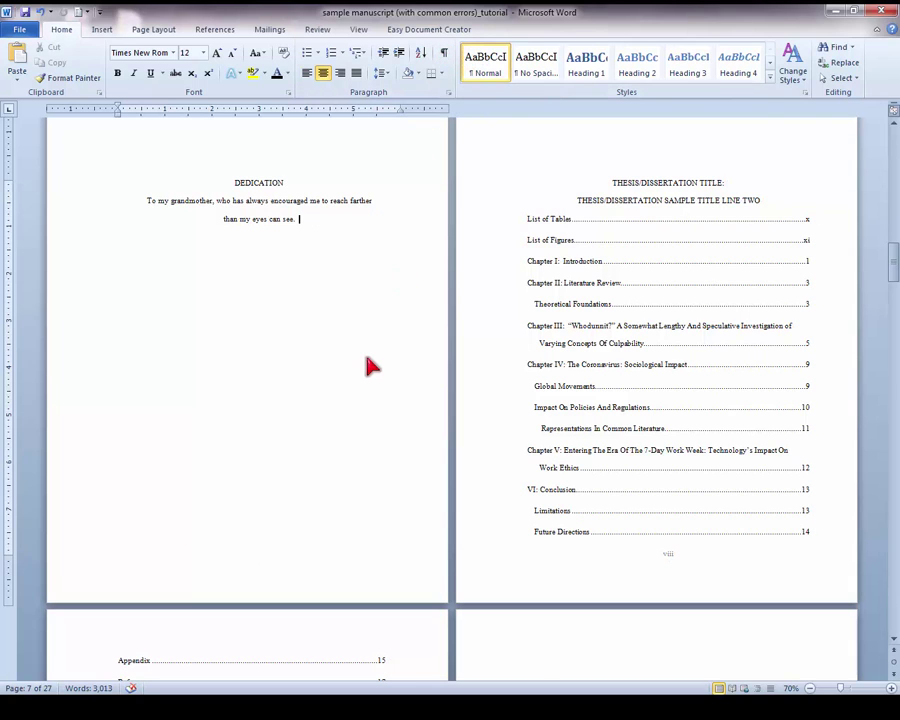
# Step: Move to just below the Figure 4.3 entry in the List of Figures and show formatting marks again
pyautogui.scroll(-4, 368, 360)
pyautogui.scroll(-10, 368, 358)
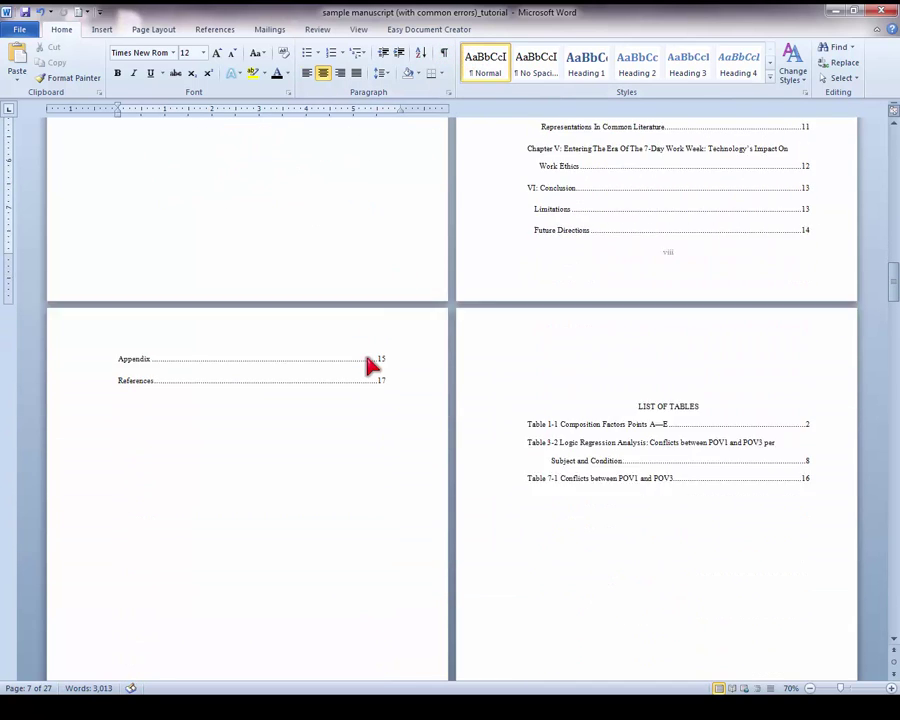
pyautogui.scroll(-4, 370, 365)
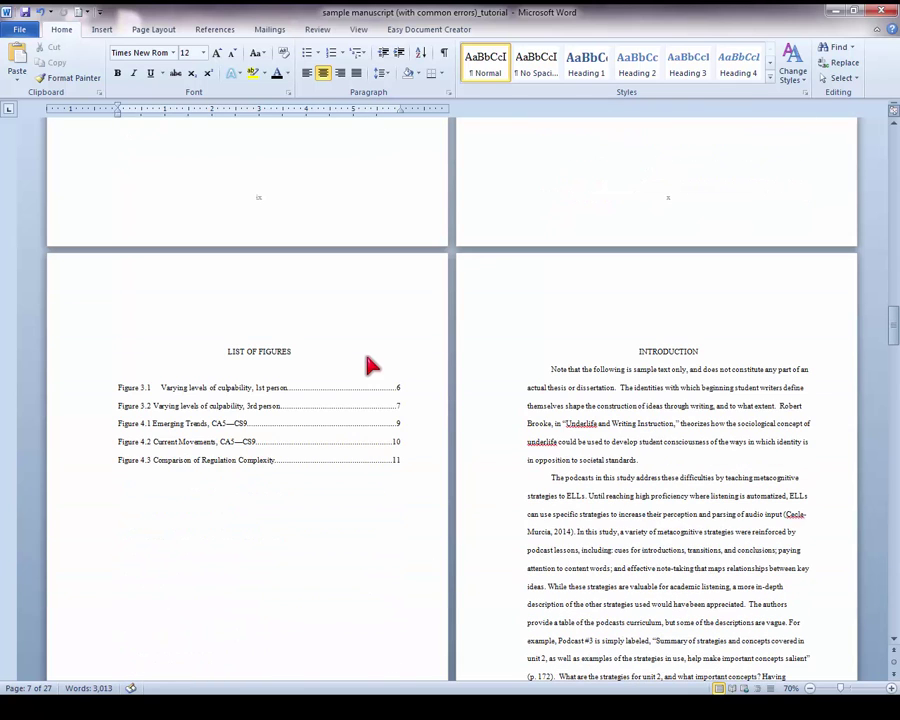
pyautogui.scroll(-1, 604, 355)
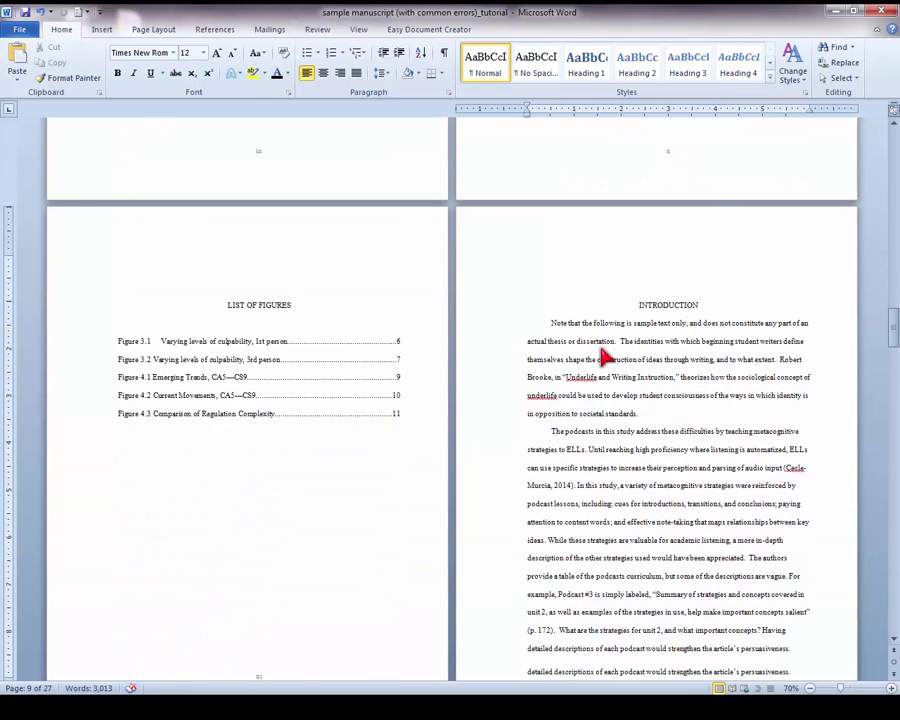
pyautogui.click(642, 287)
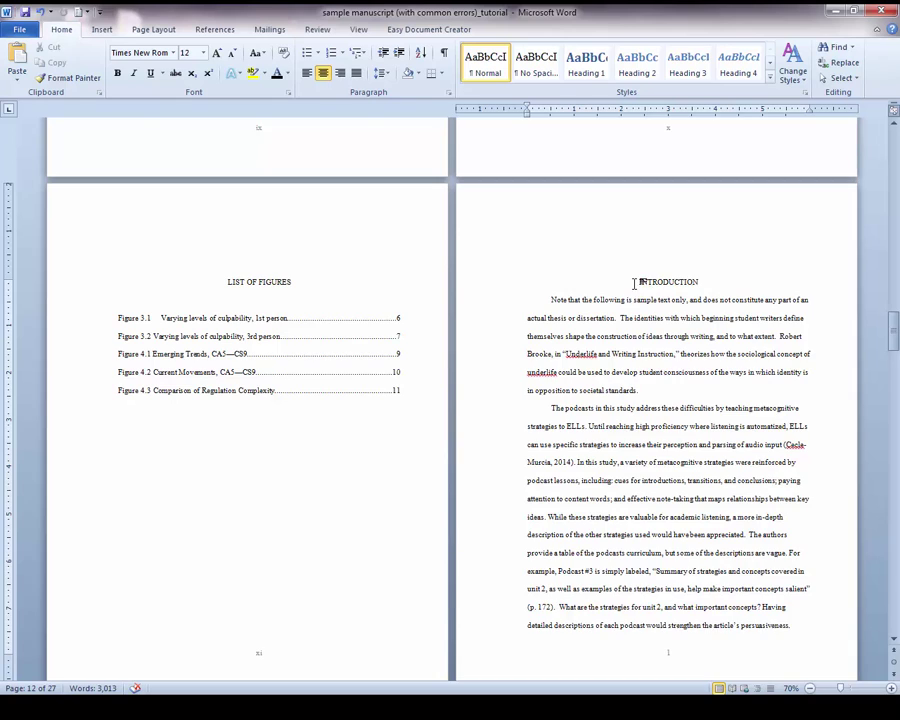
pyautogui.scroll(-1, 636, 282)
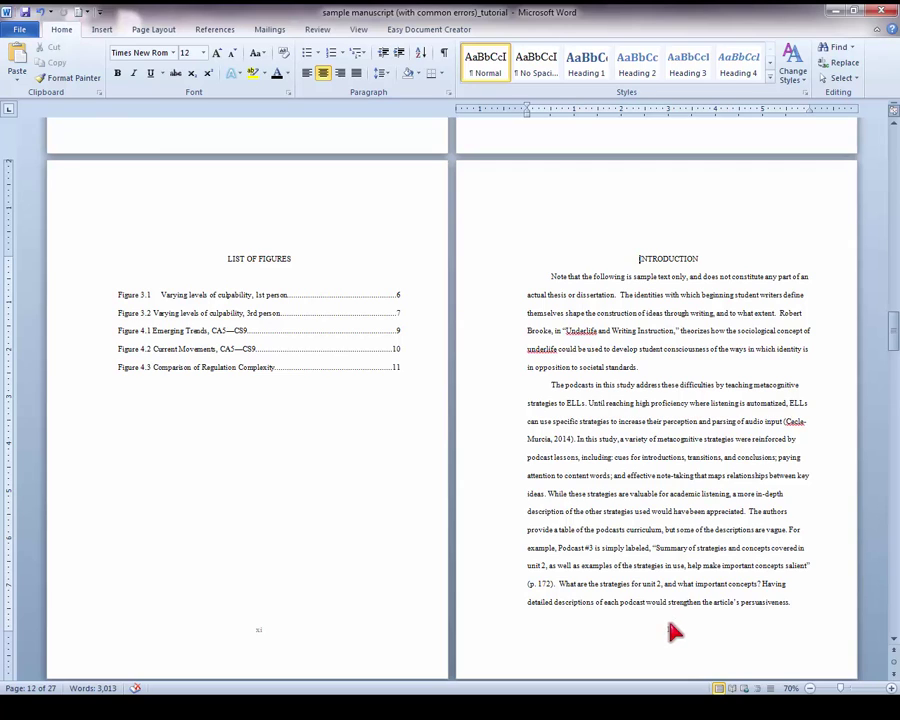
pyautogui.click(294, 398)
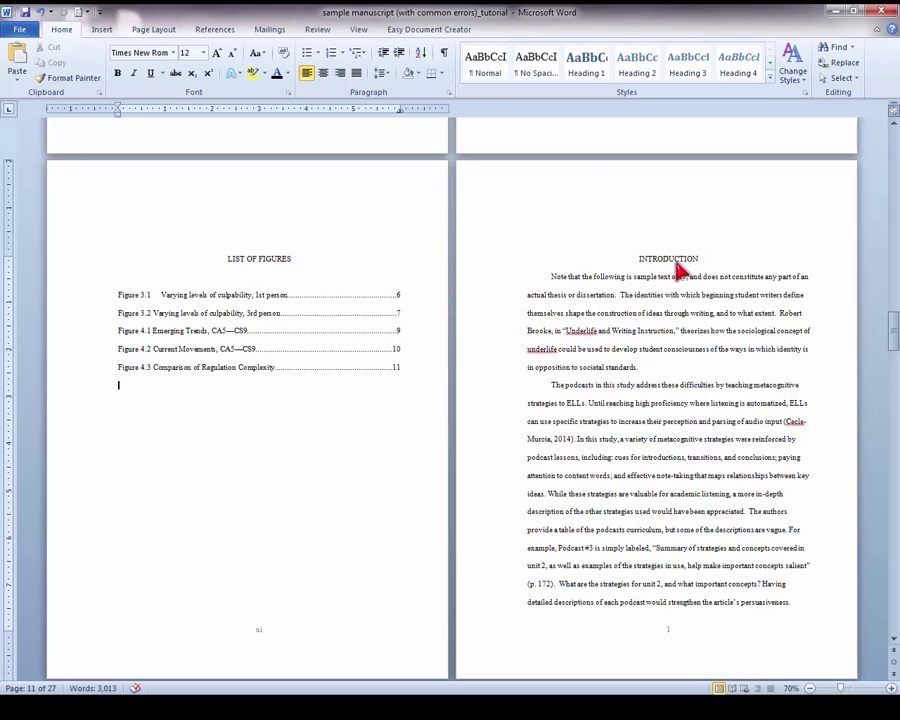
pyautogui.click(443, 53)
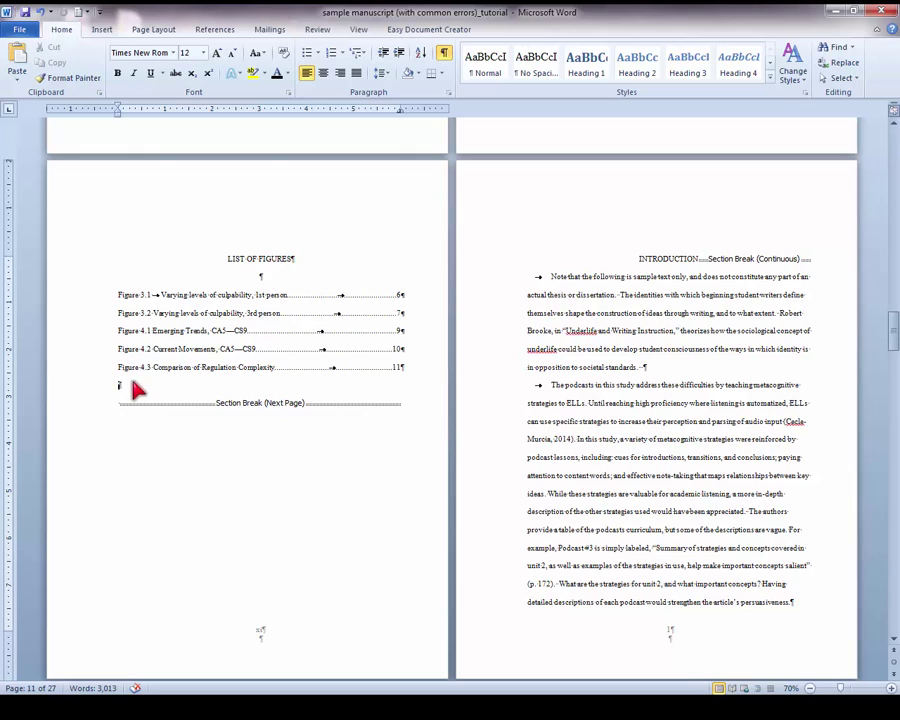
# Step: Check the Page Layout Breaks list without inserting a break, then place the cursor at the INTRODUCTION heading
pyautogui.click(166, 30)
pyautogui.click(255, 47)
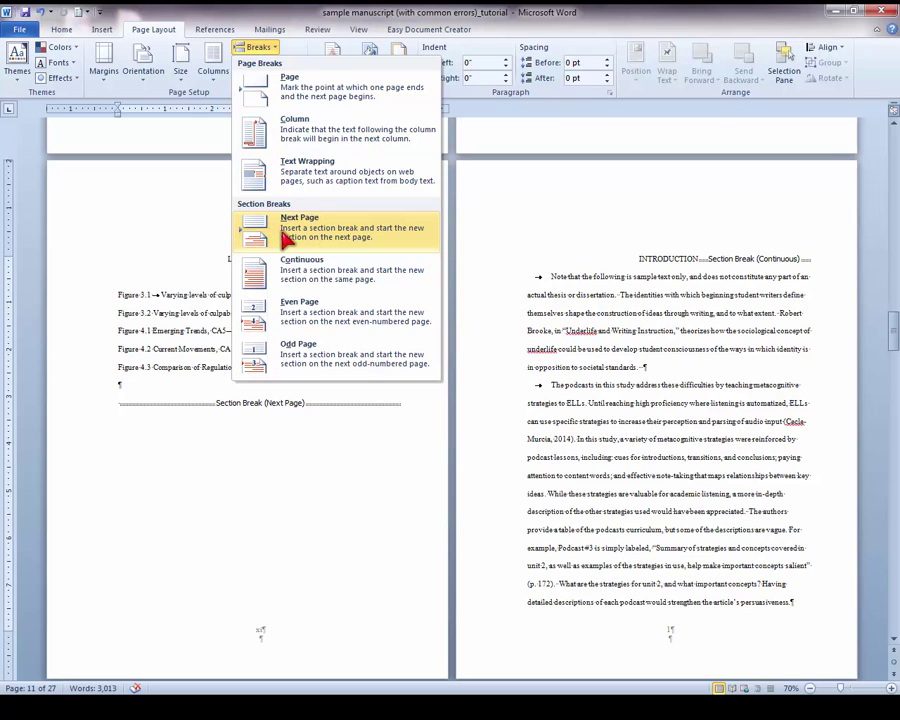
pyautogui.click(594, 400)
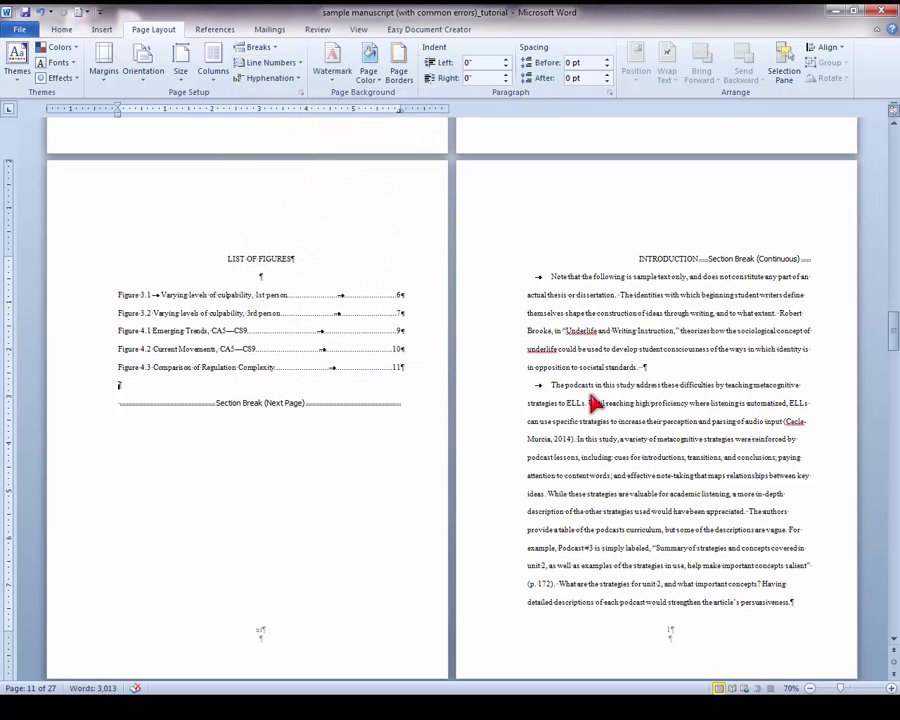
pyautogui.scroll(-1, 594, 400)
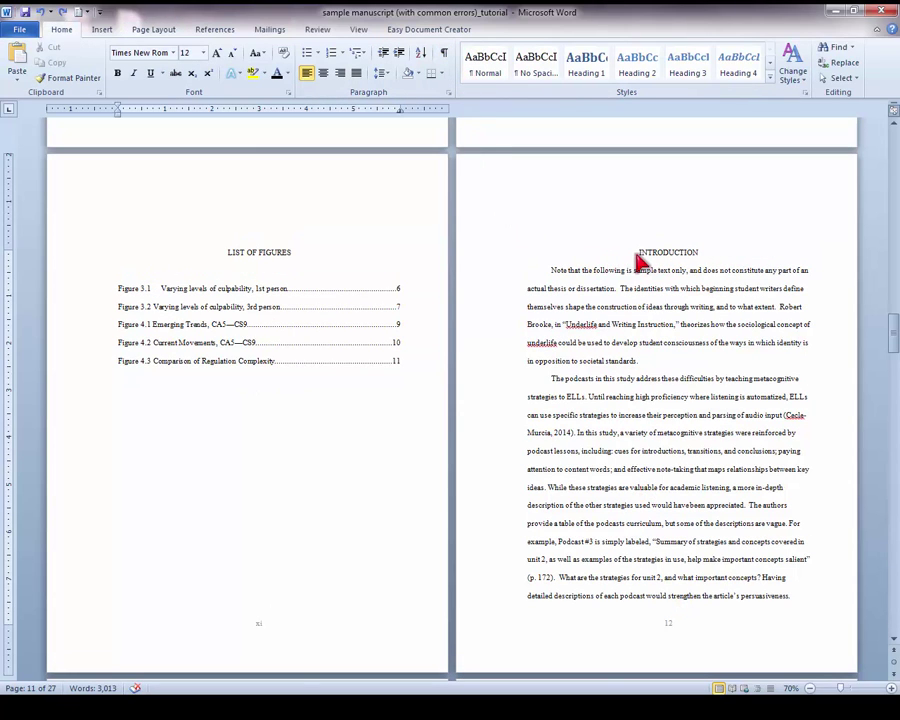
pyautogui.click(638, 255)
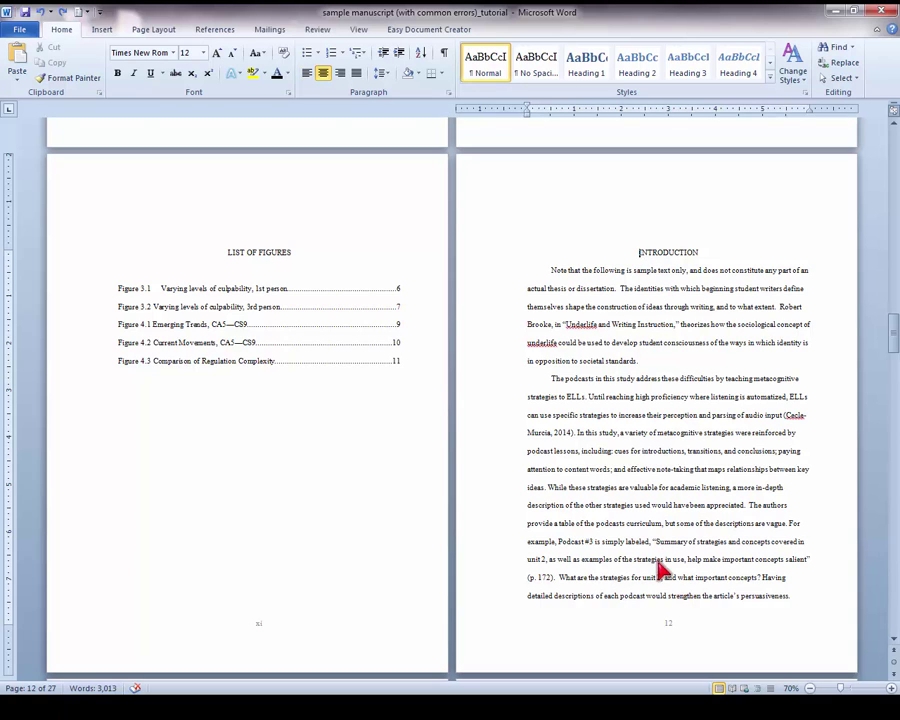
# Step: Format the INTRODUCTION footer page numbers as Arabic 1, 2, 3, starting at 1
pyautogui.doubleClick(672, 630)
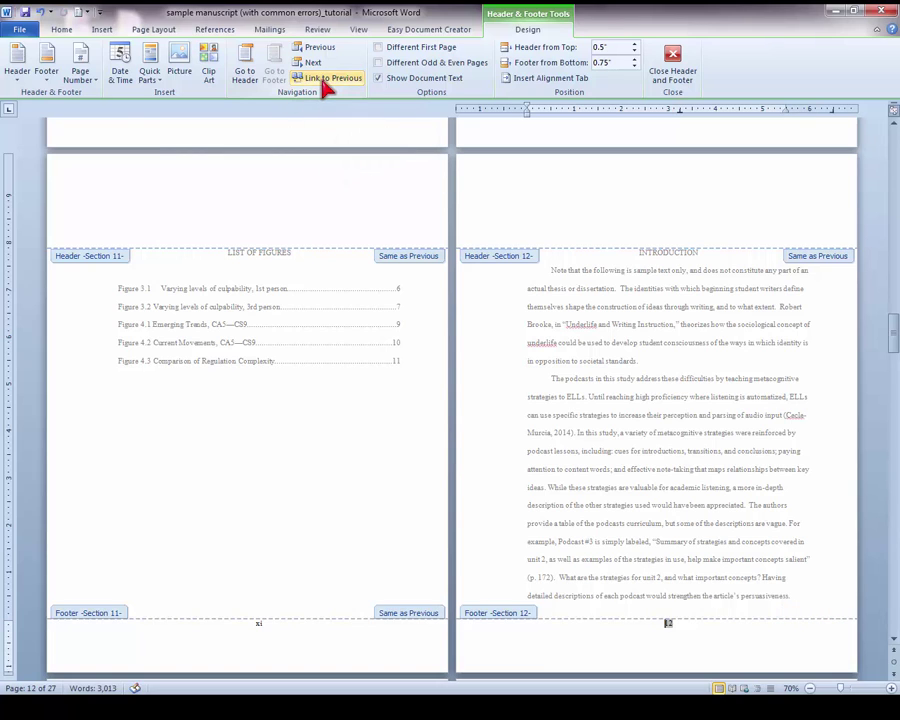
pyautogui.click(88, 85)
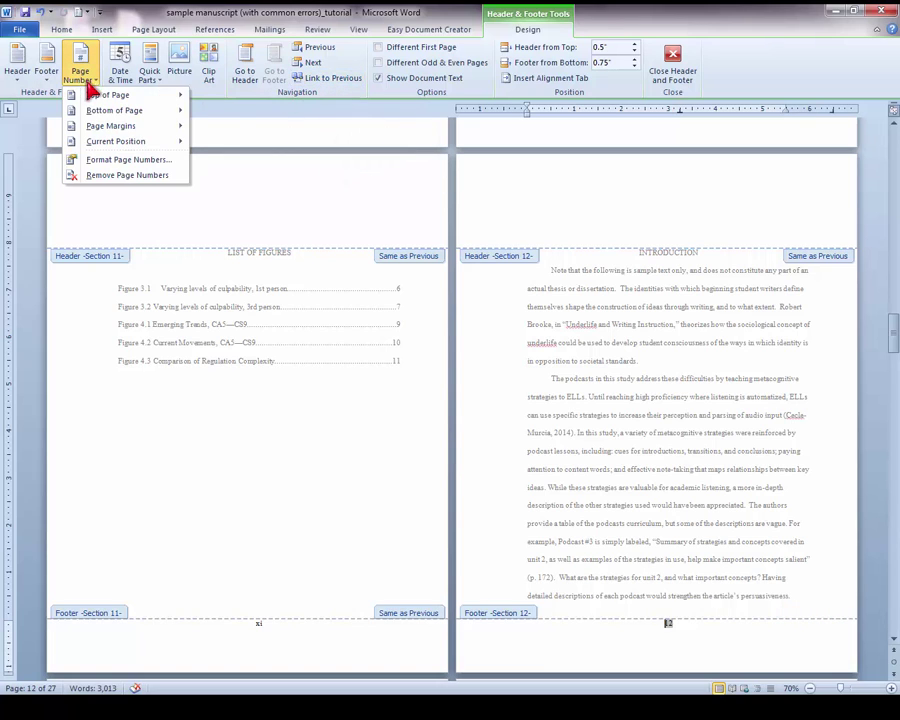
pyautogui.click(90, 168)
pyautogui.moveTo(253, 234); pyautogui.dragTo(257, 184)
pyautogui.click(415, 201)
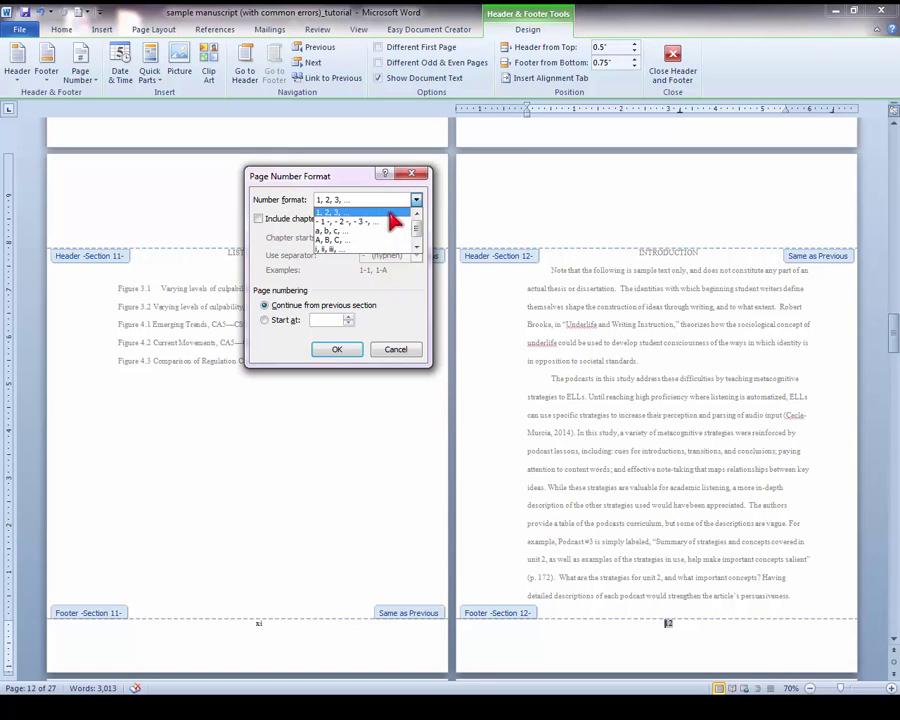
pyautogui.click(390, 213)
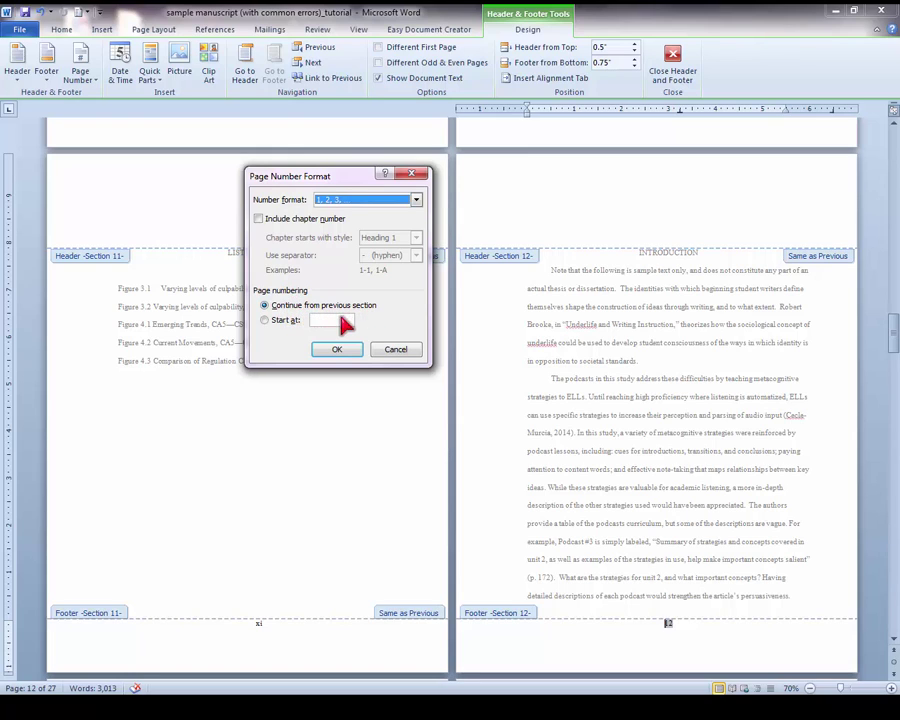
pyautogui.click(268, 321)
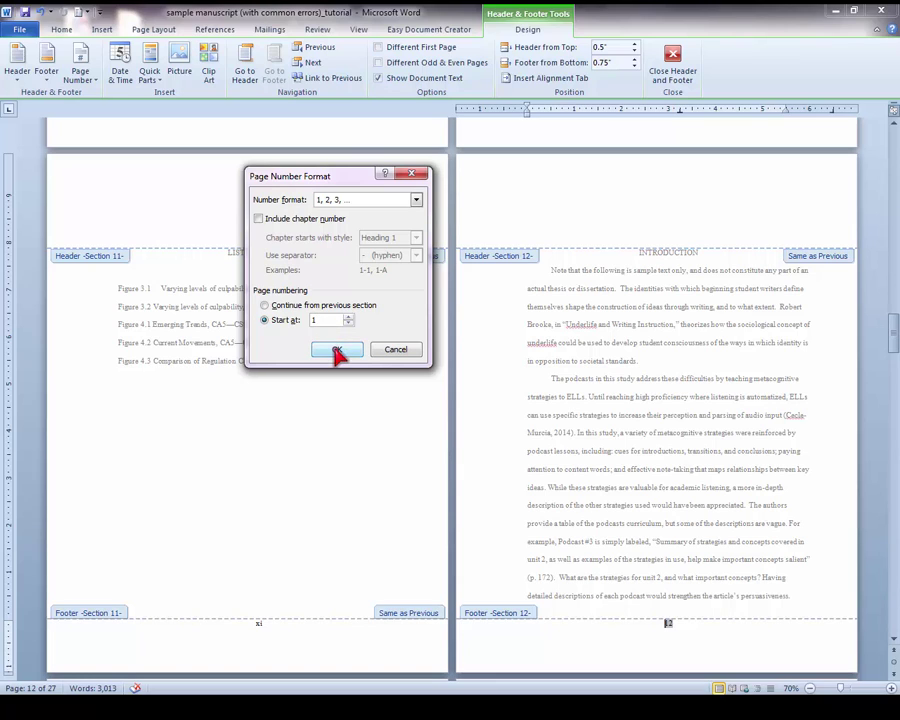
pyautogui.click(337, 351)
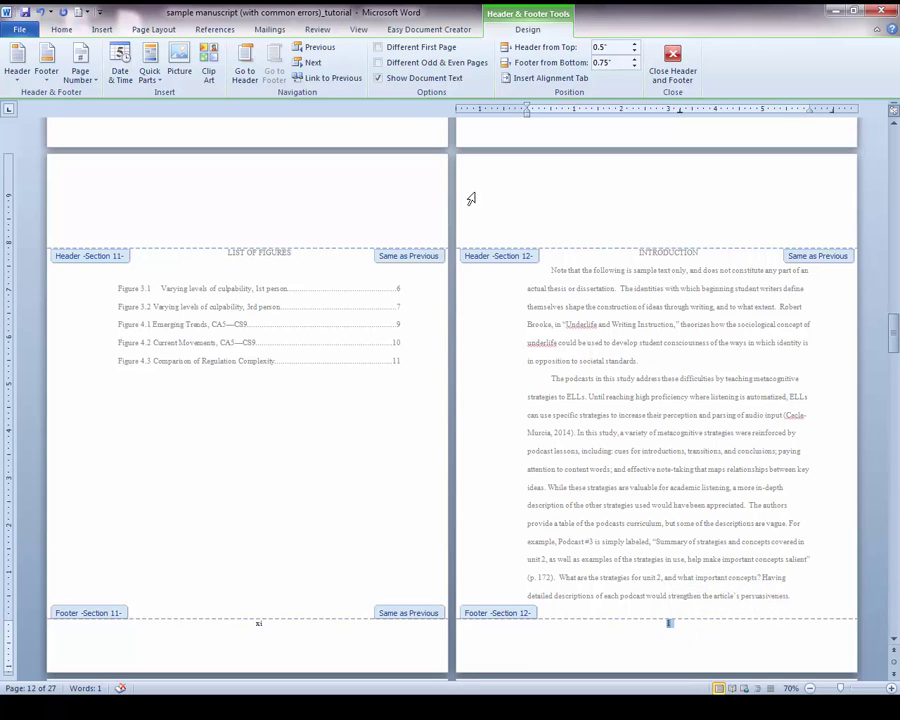
pyautogui.click(64, 29)
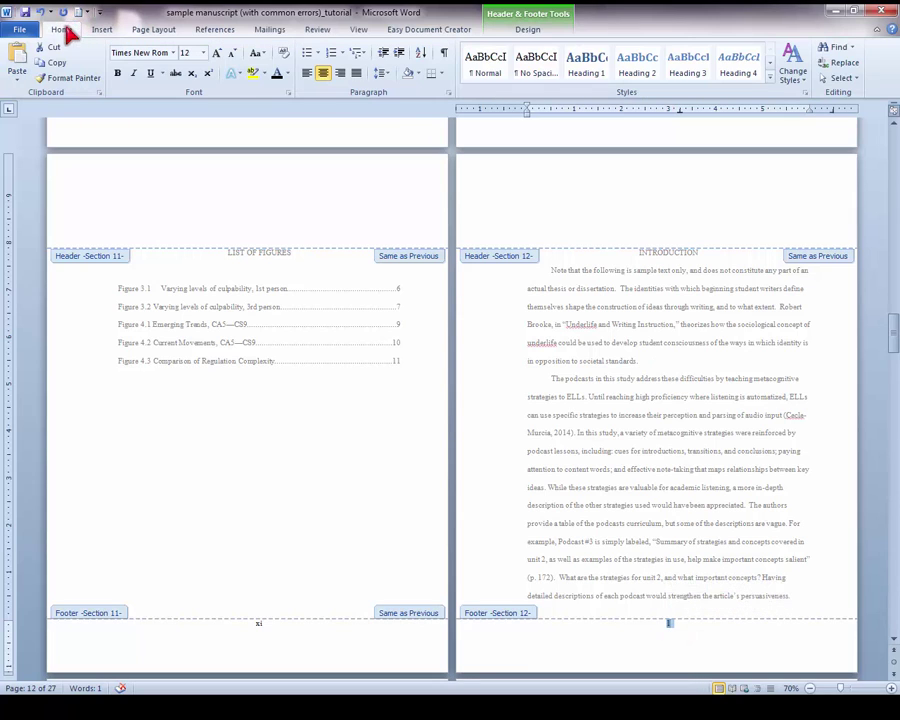
pyautogui.click(133, 53)
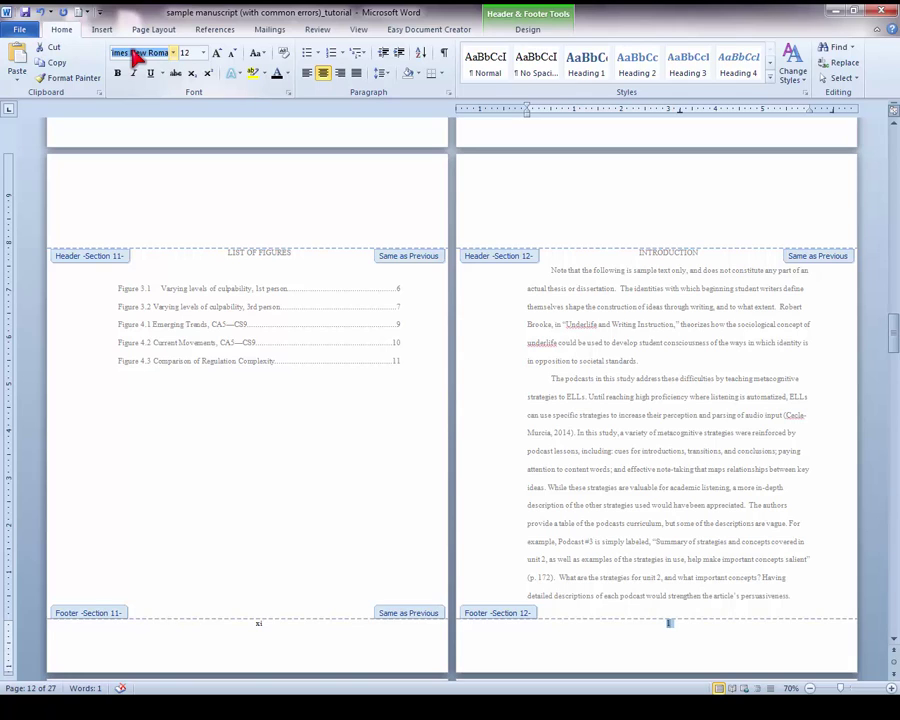
pyautogui.click(203, 53)
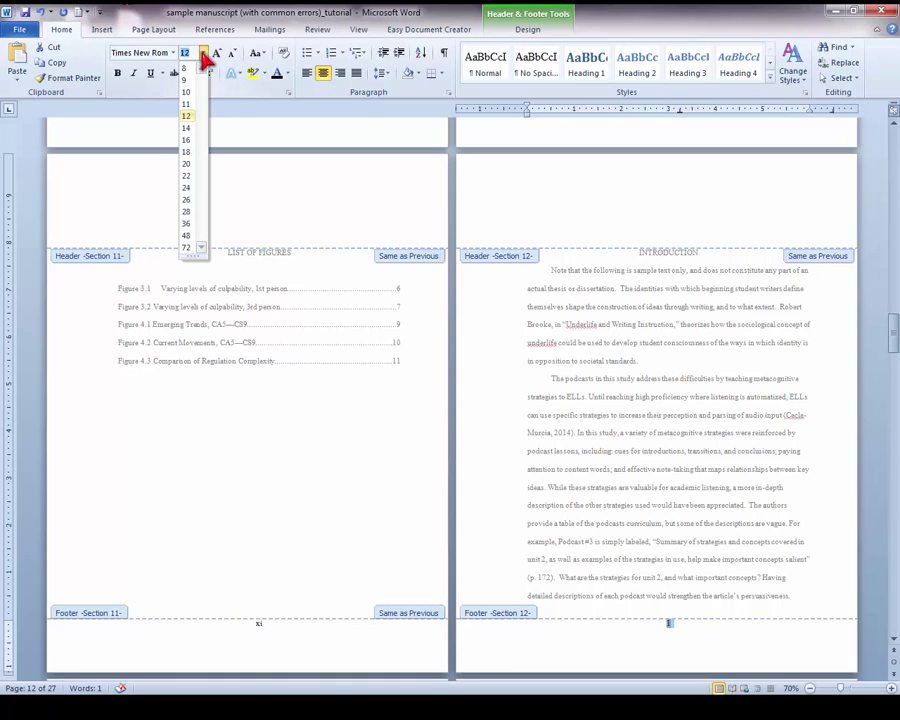
pyautogui.click(197, 118)
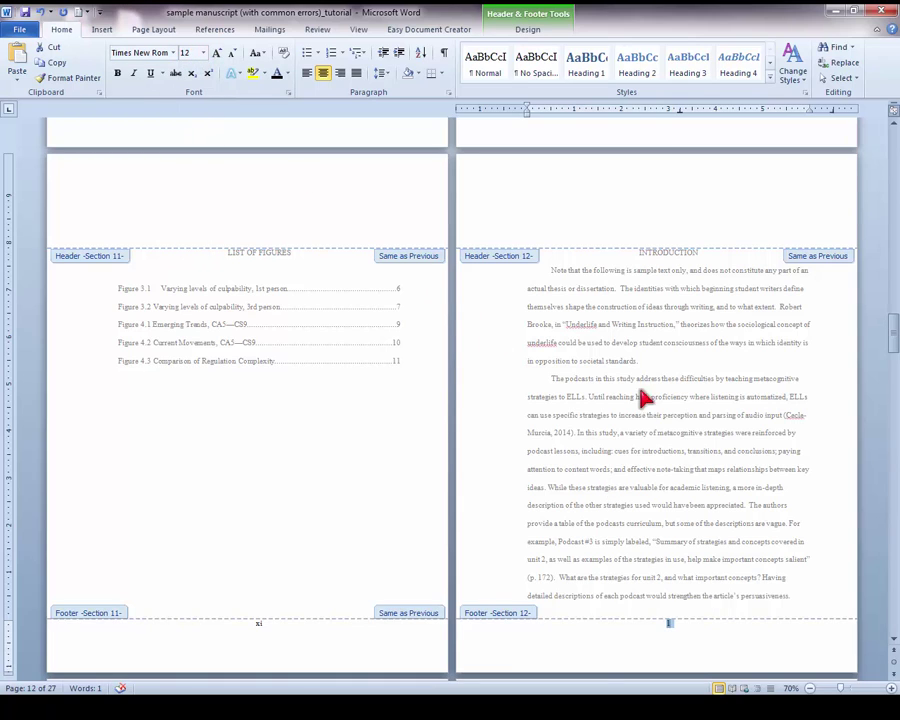
# Step: Review the Custom Margins and Layout settings without changes, then leave footer editing
pyautogui.click(162, 31)
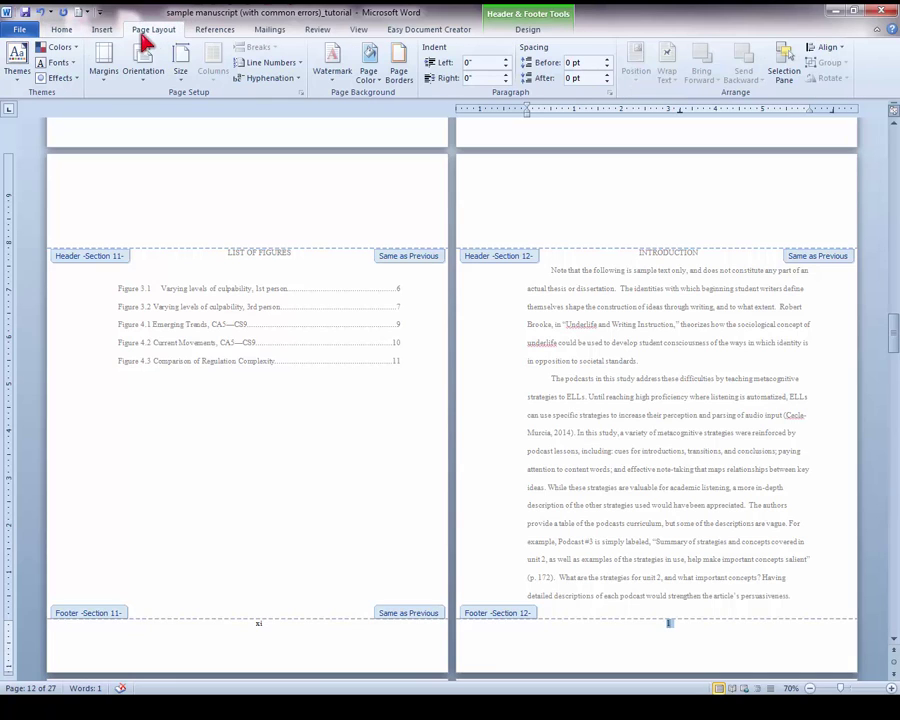
pyautogui.click(108, 60)
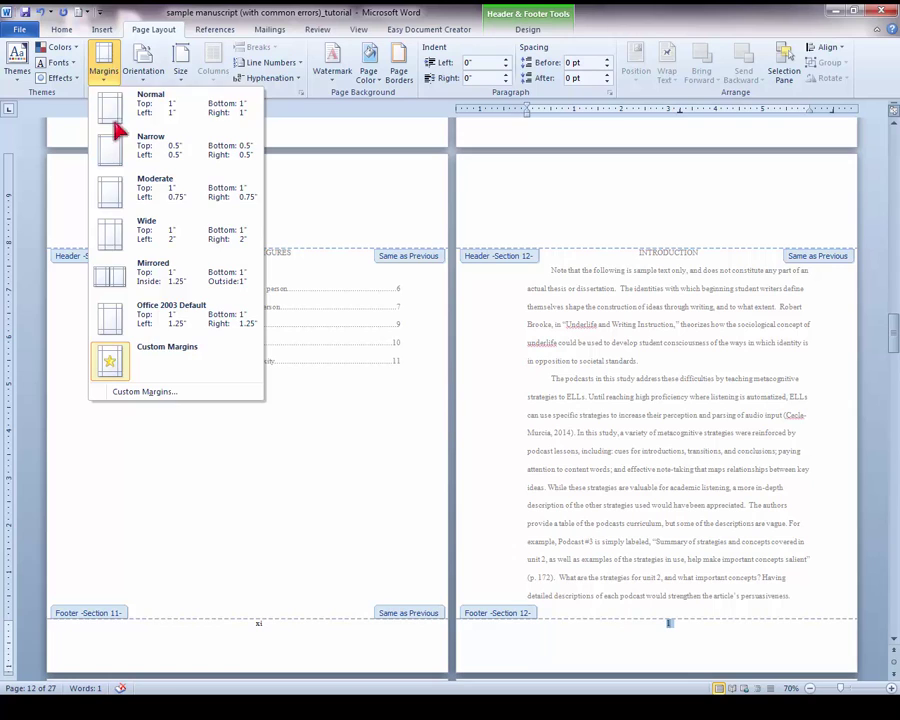
pyautogui.click(144, 391)
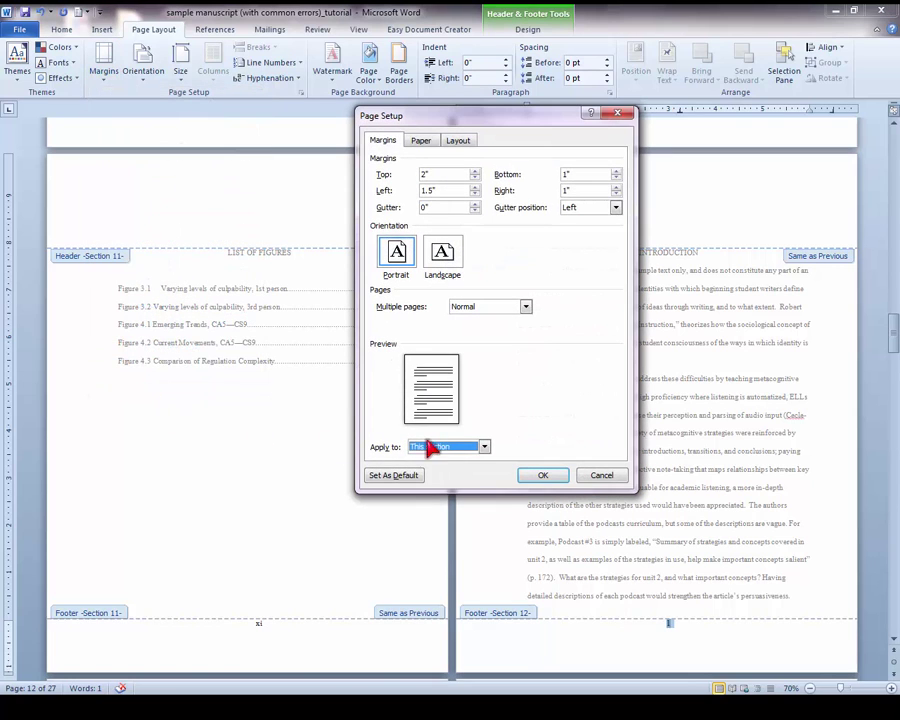
pyautogui.click(460, 141)
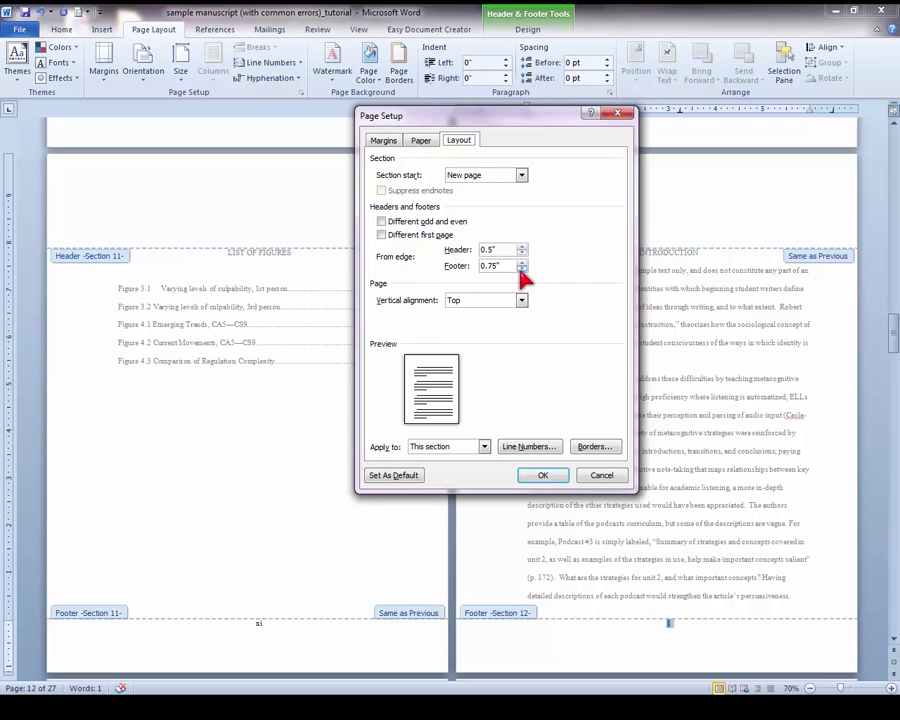
pyautogui.click(542, 476)
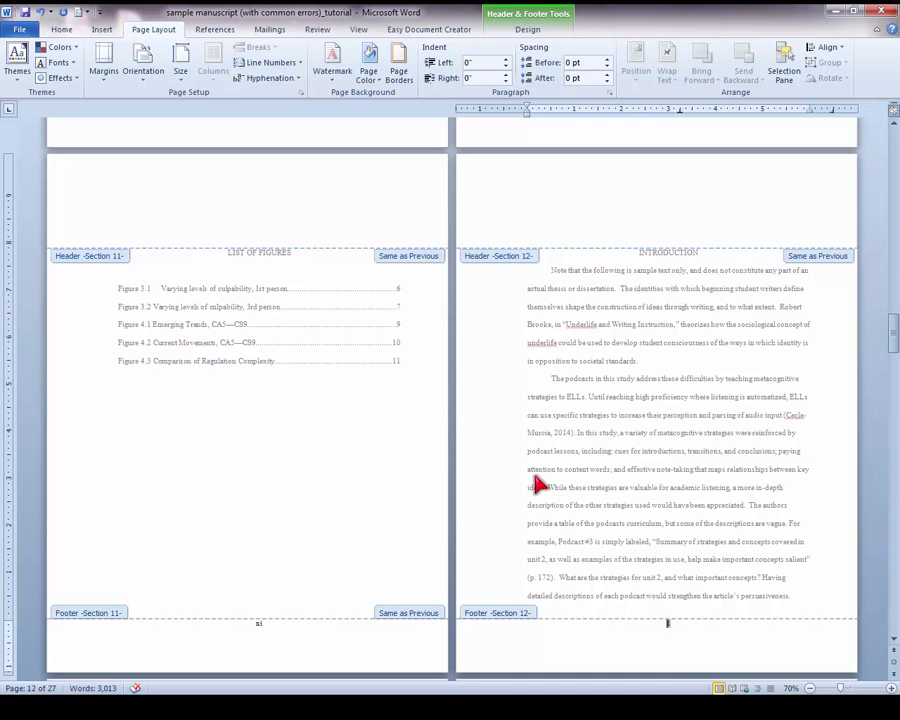
pyautogui.press('Escape')
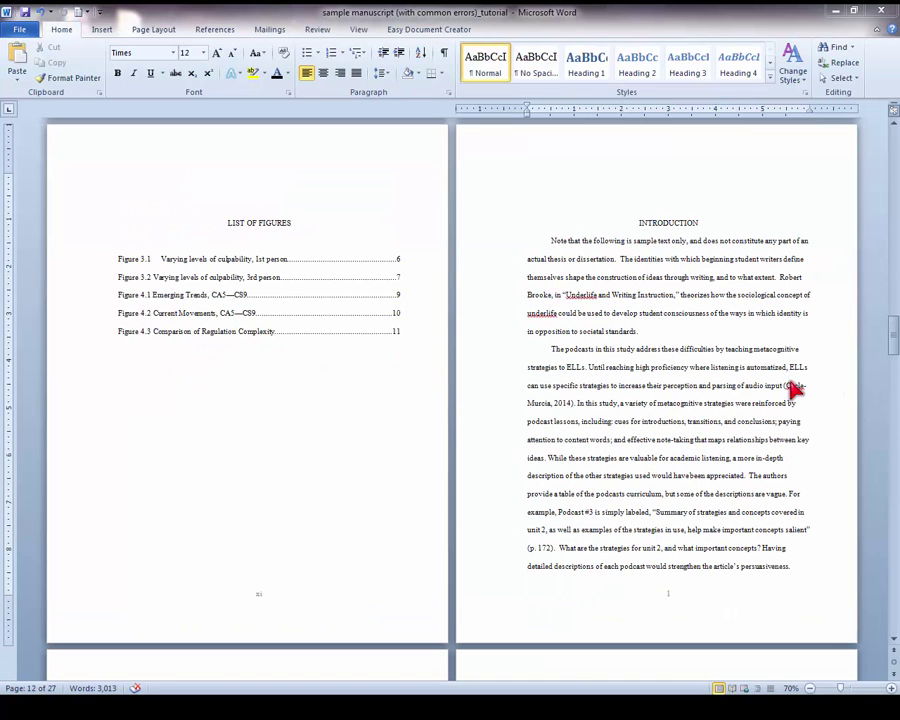
# Step: Scroll down past the LITERATURE REVIEW to bring the METHOD page into view
pyautogui.scroll(-1, 795, 390)
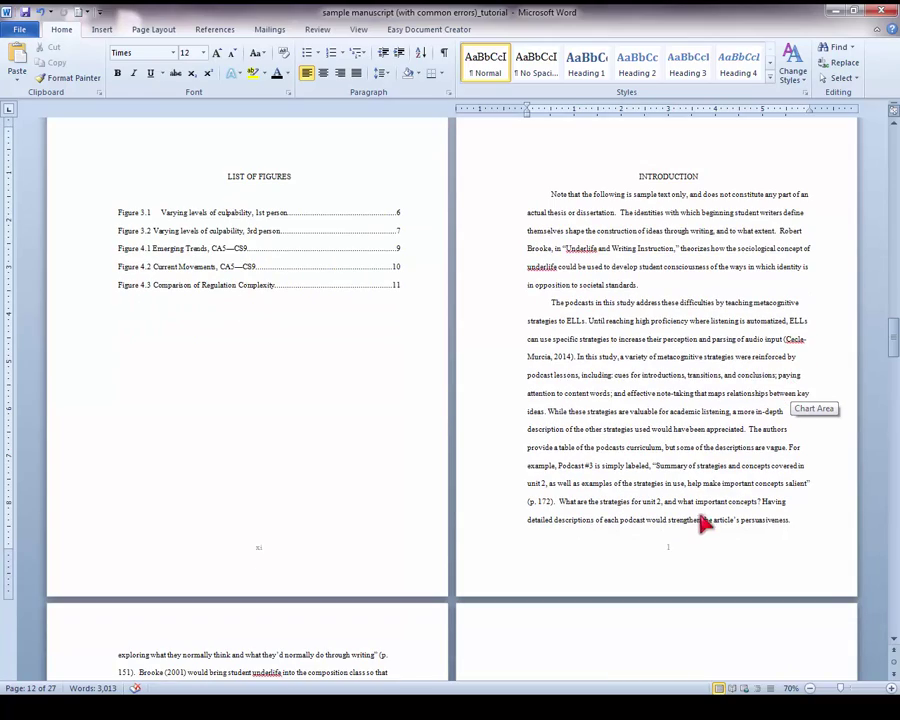
pyautogui.scroll(-6, 661, 548)
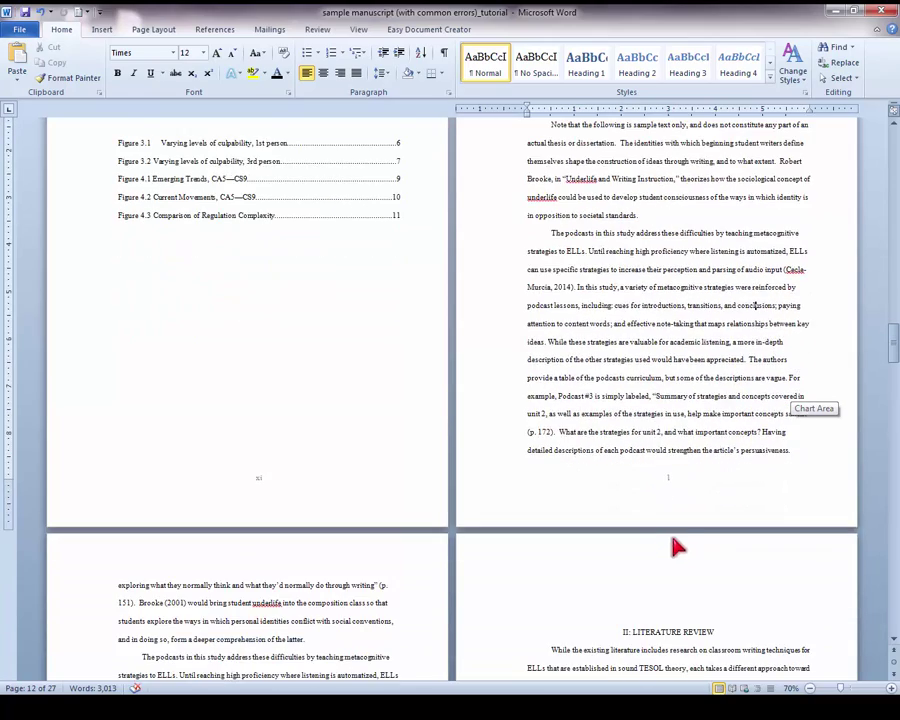
pyautogui.scroll(-8, 686, 515)
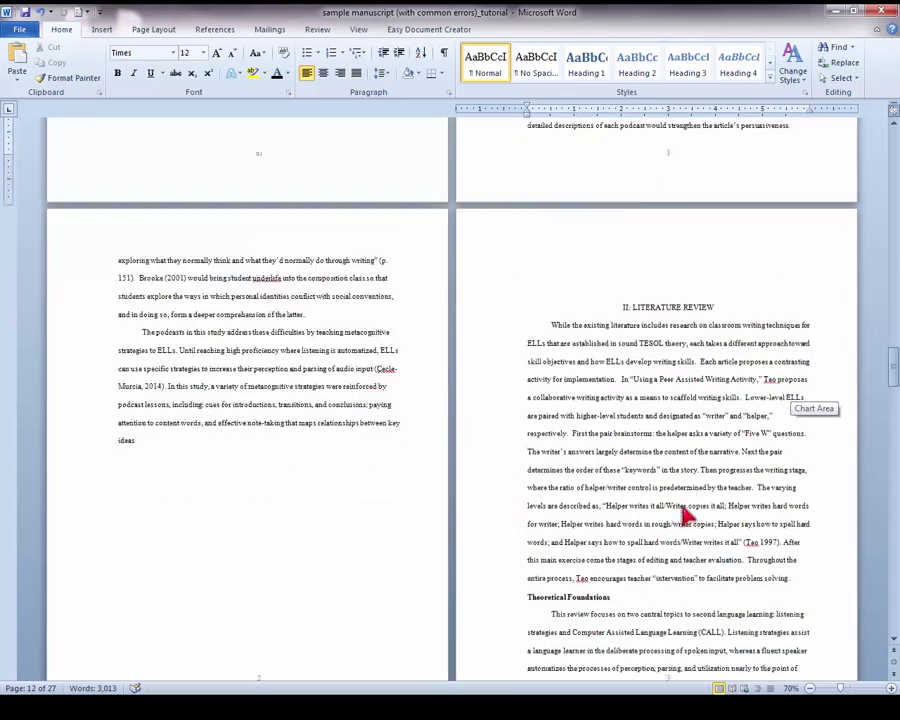
pyautogui.scroll(-6, 688, 510)
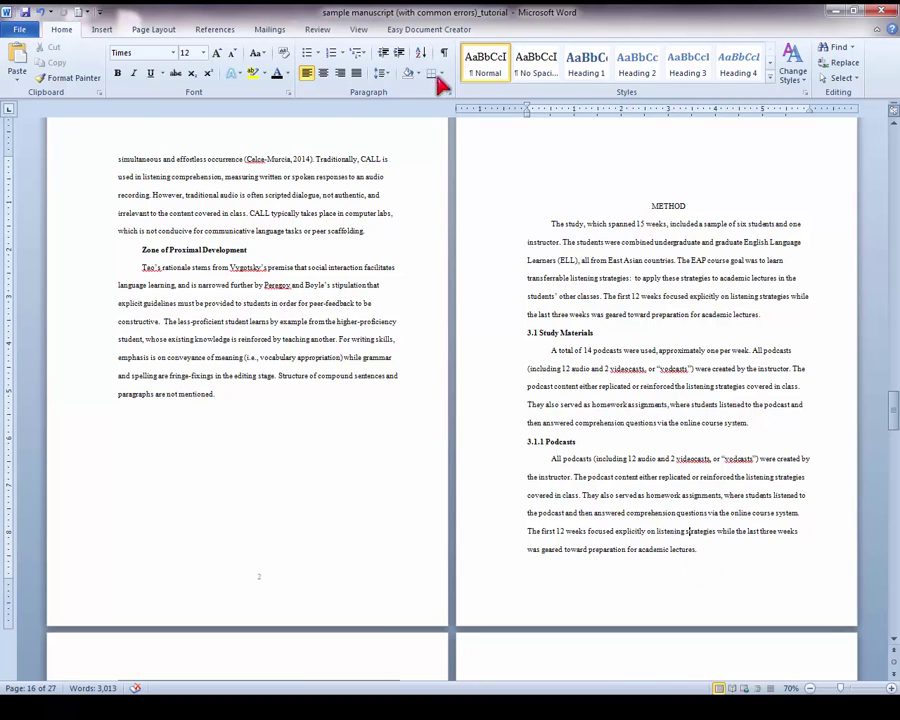
# Step: Make the METHOD section's page numbers continue from the previous section
pyautogui.click(101, 32)
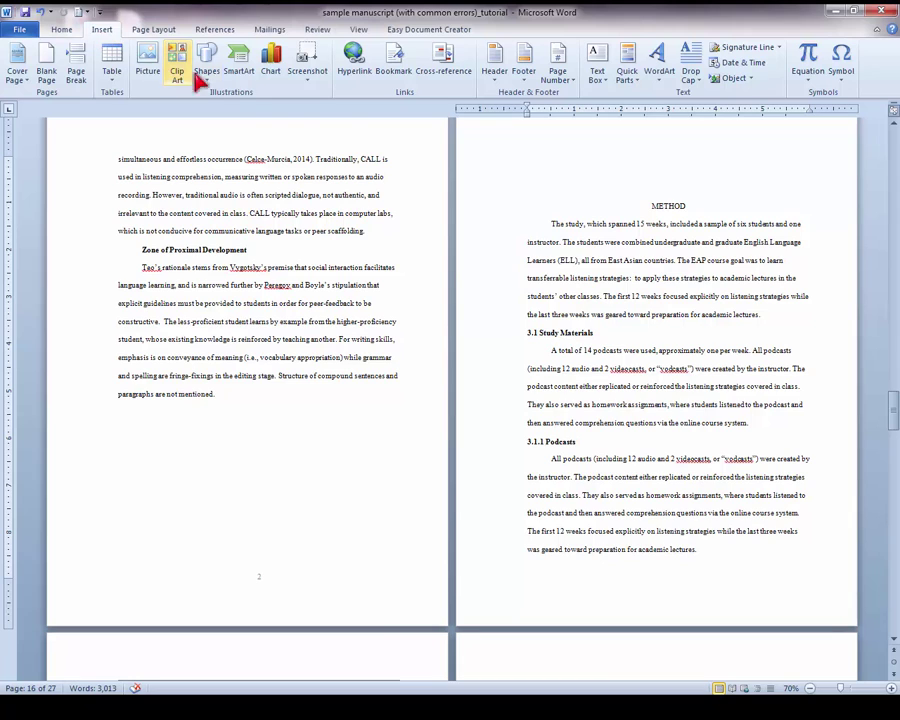
pyautogui.click(557, 70)
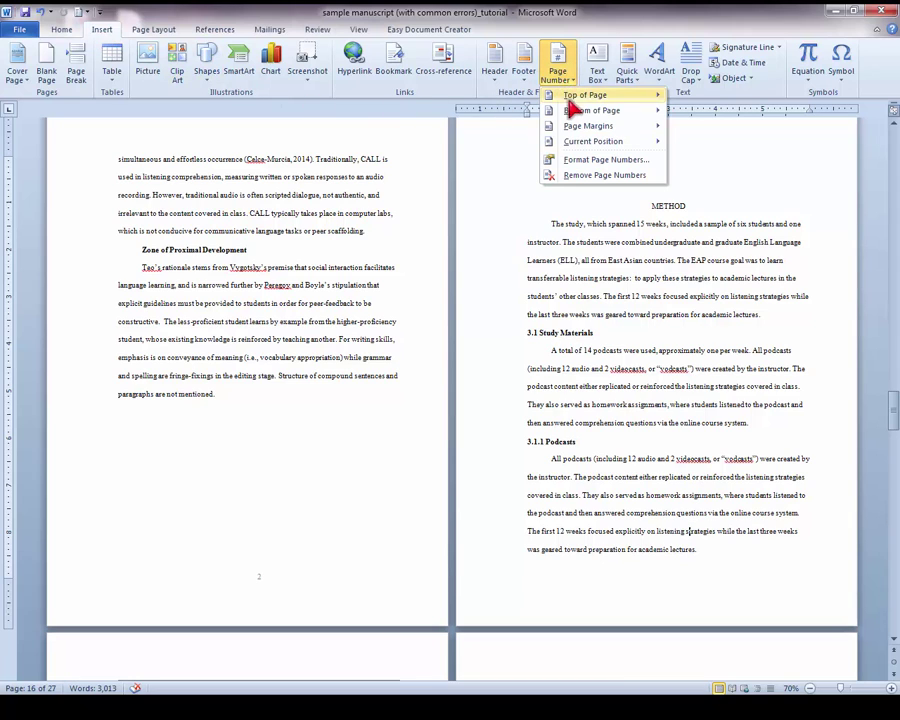
pyautogui.click(590, 161)
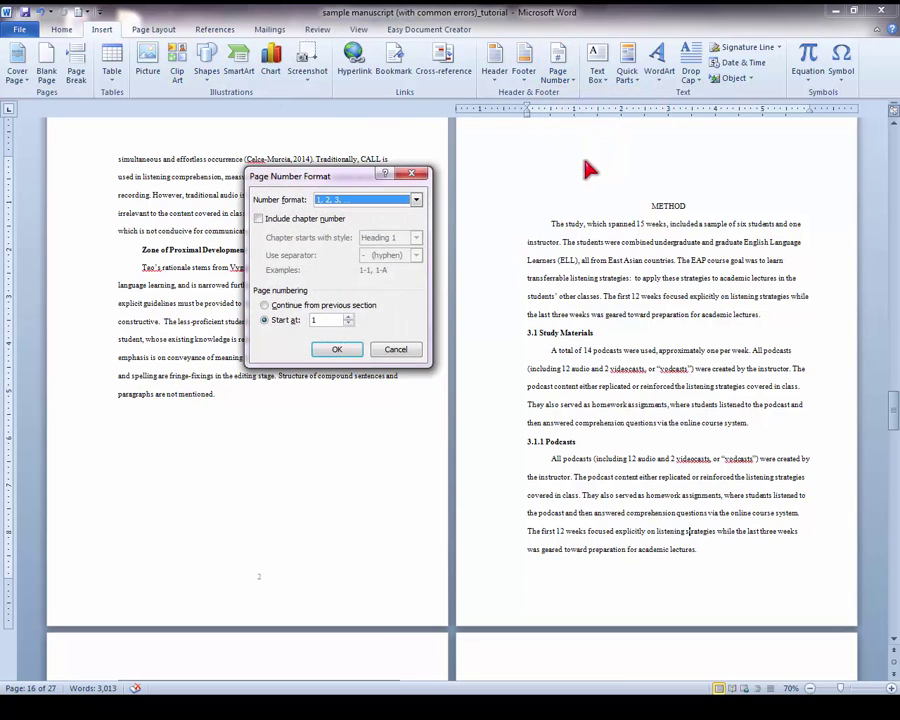
pyautogui.click(266, 305)
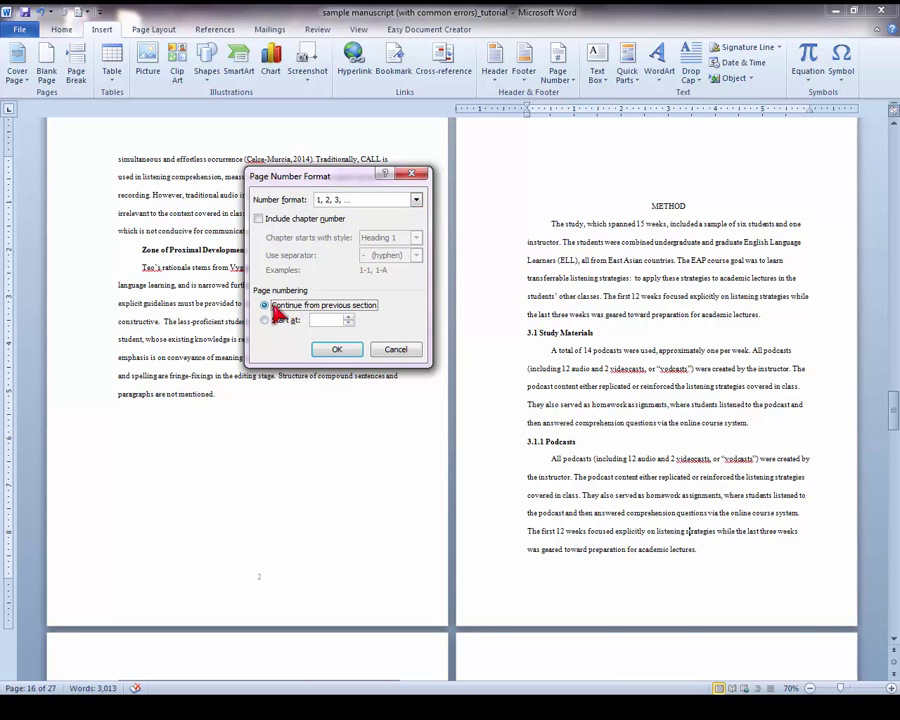
pyautogui.click(338, 350)
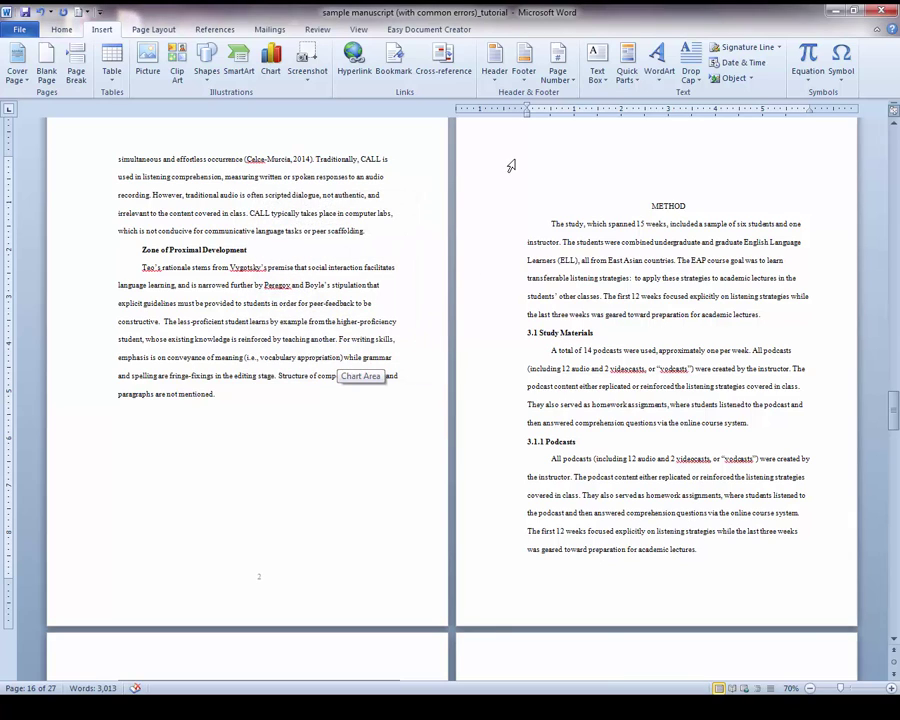
# Step: Turn off Different First Page in the METHOD page footer
pyautogui.doubleClick(648, 596)
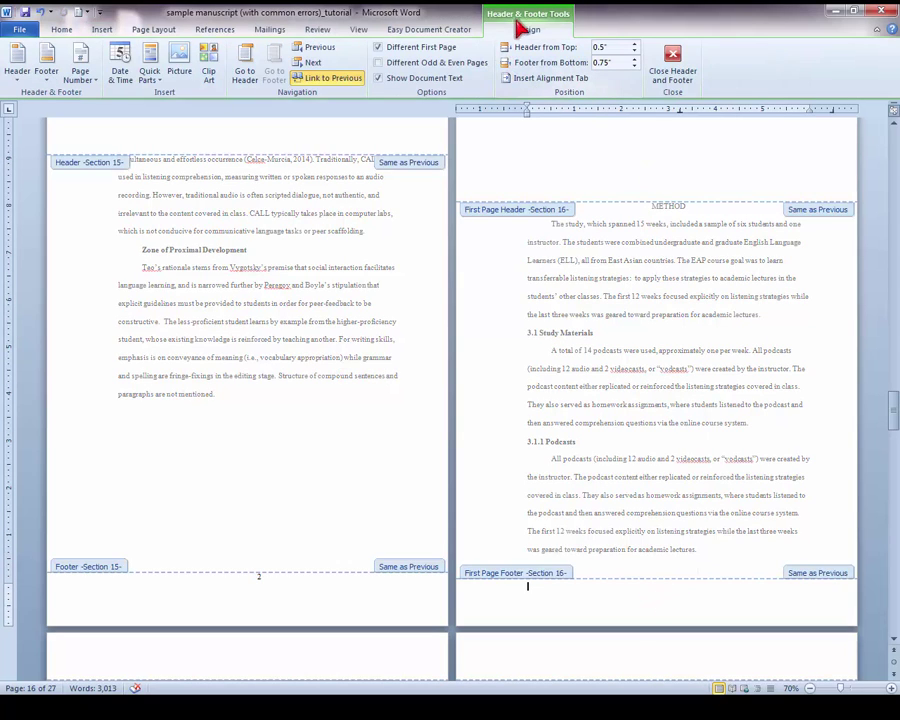
pyautogui.click(379, 48)
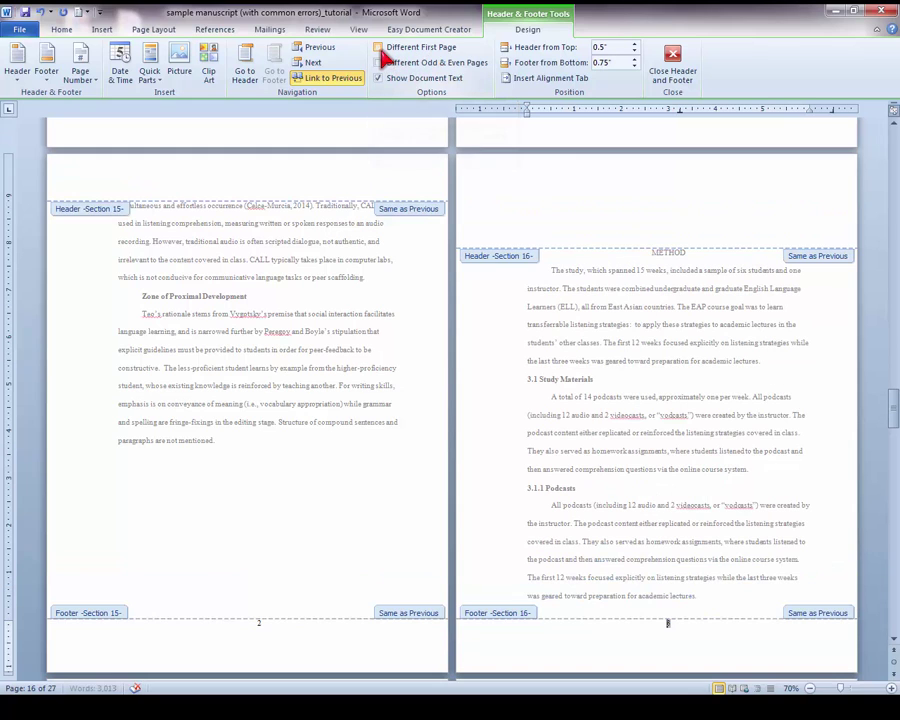